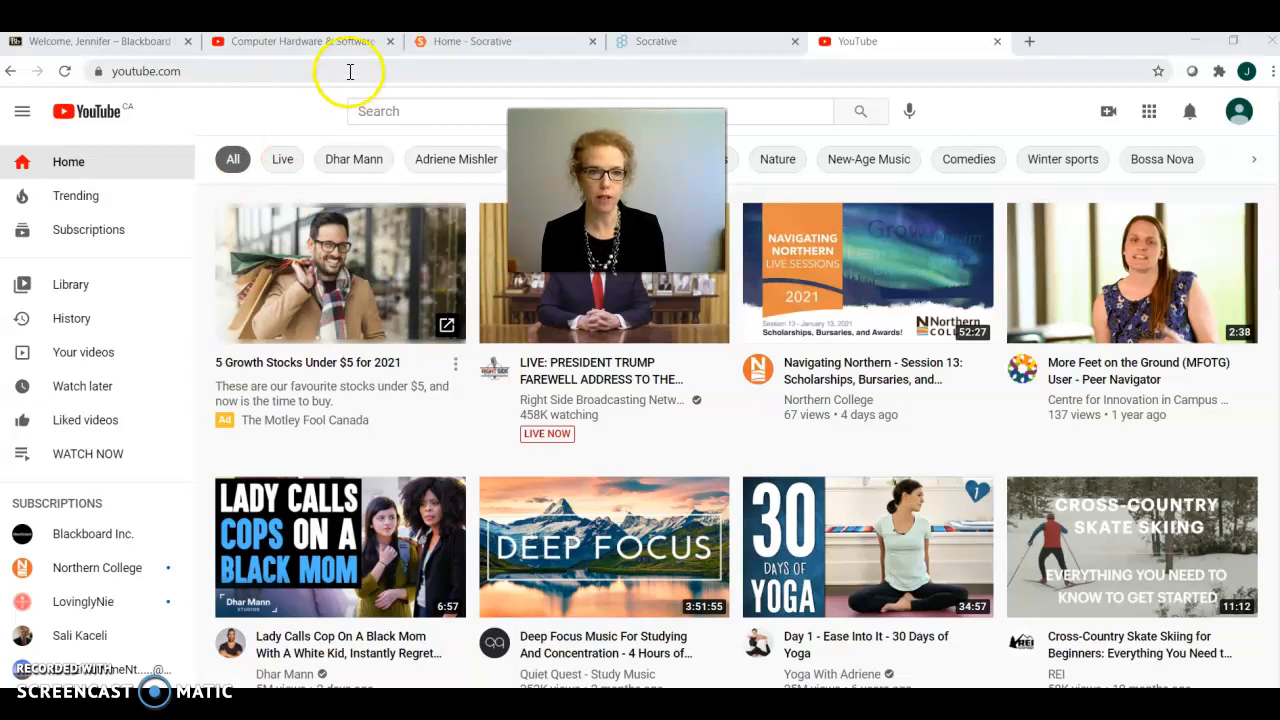
# Step: Search the web for "gmail address" in a separate browser tab, view the Create a Gmail account help page, and close it
pyautogui.click(1029, 41)
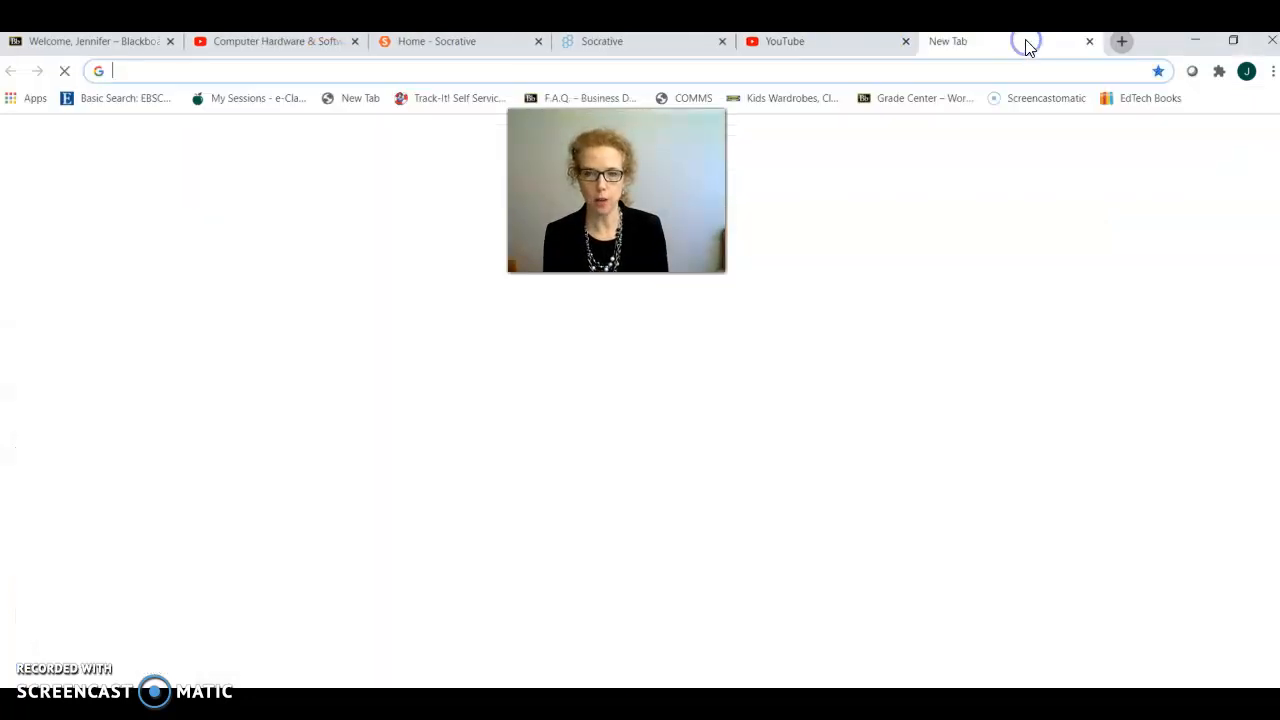
pyautogui.click(206, 68)
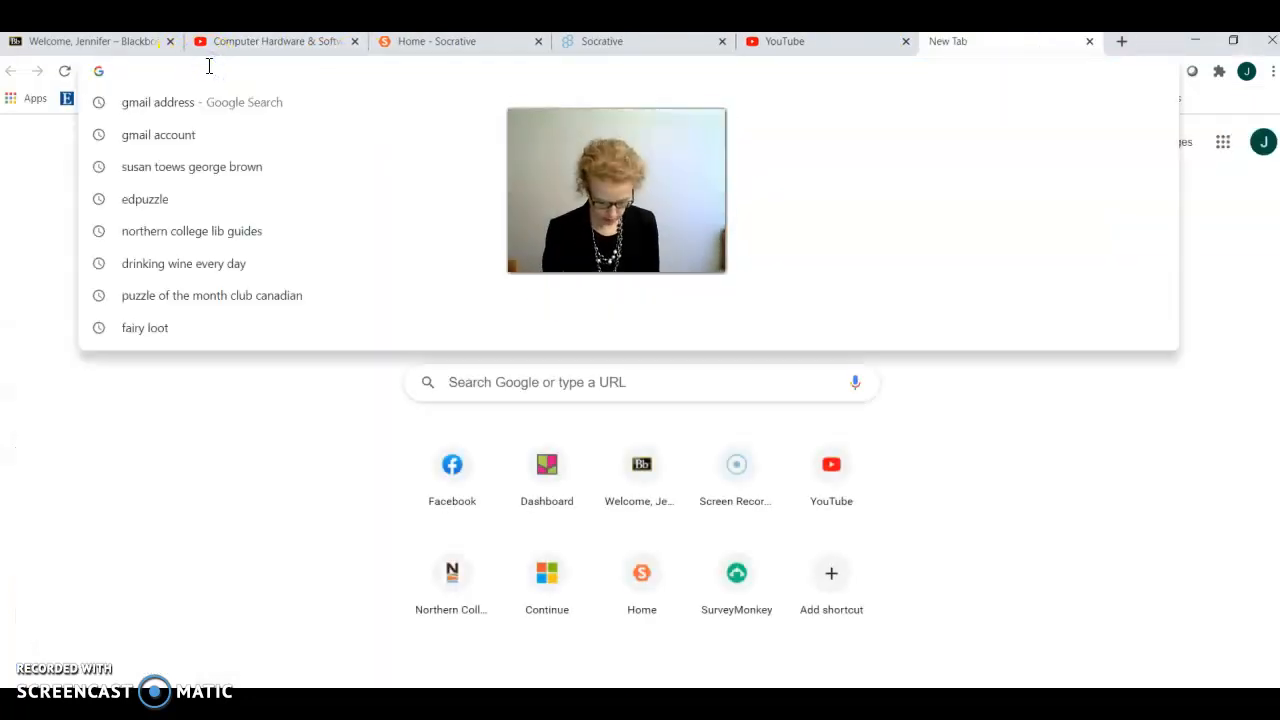
pyautogui.write('gmail address')
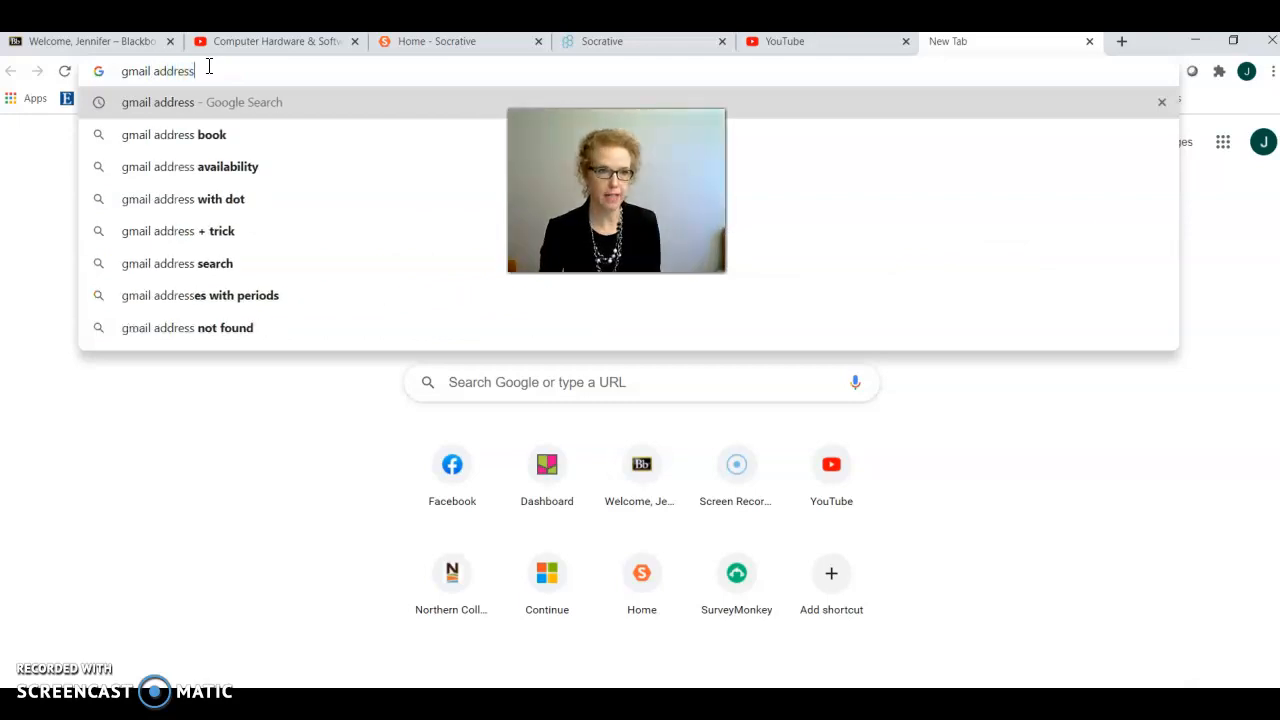
pyautogui.press('Return')
pyautogui.click(262, 268)
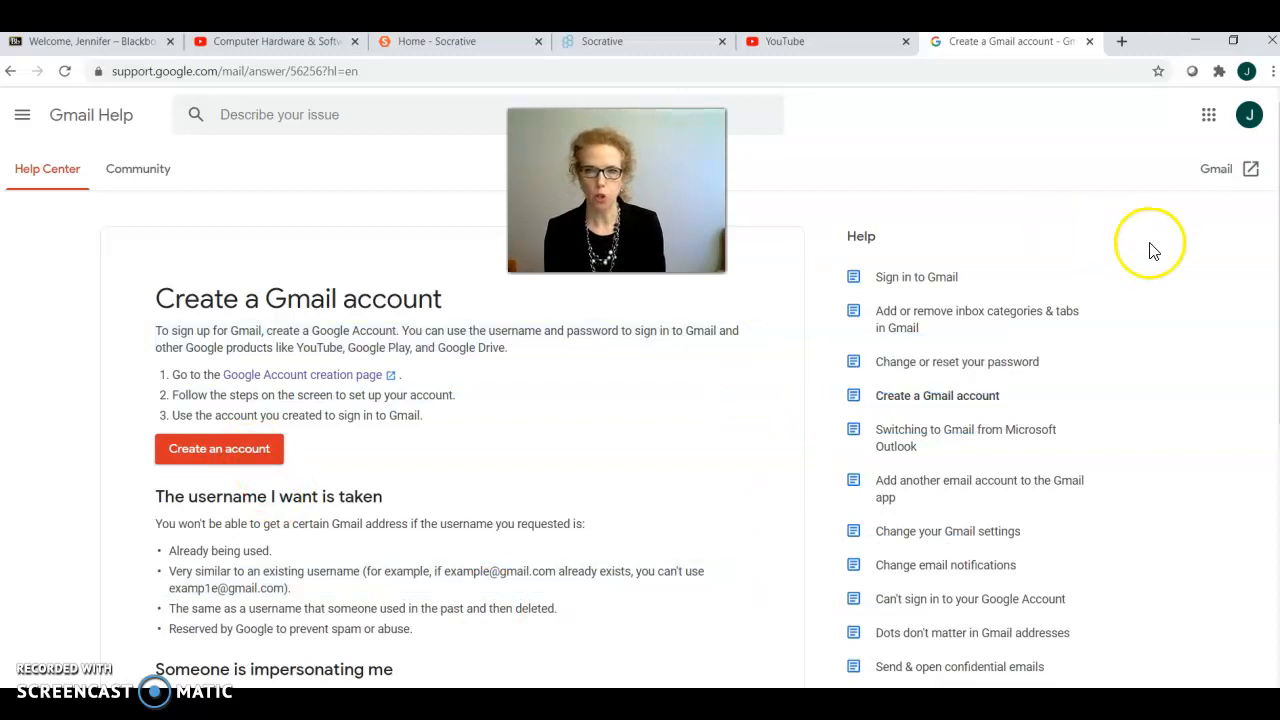
pyautogui.click(1089, 41)
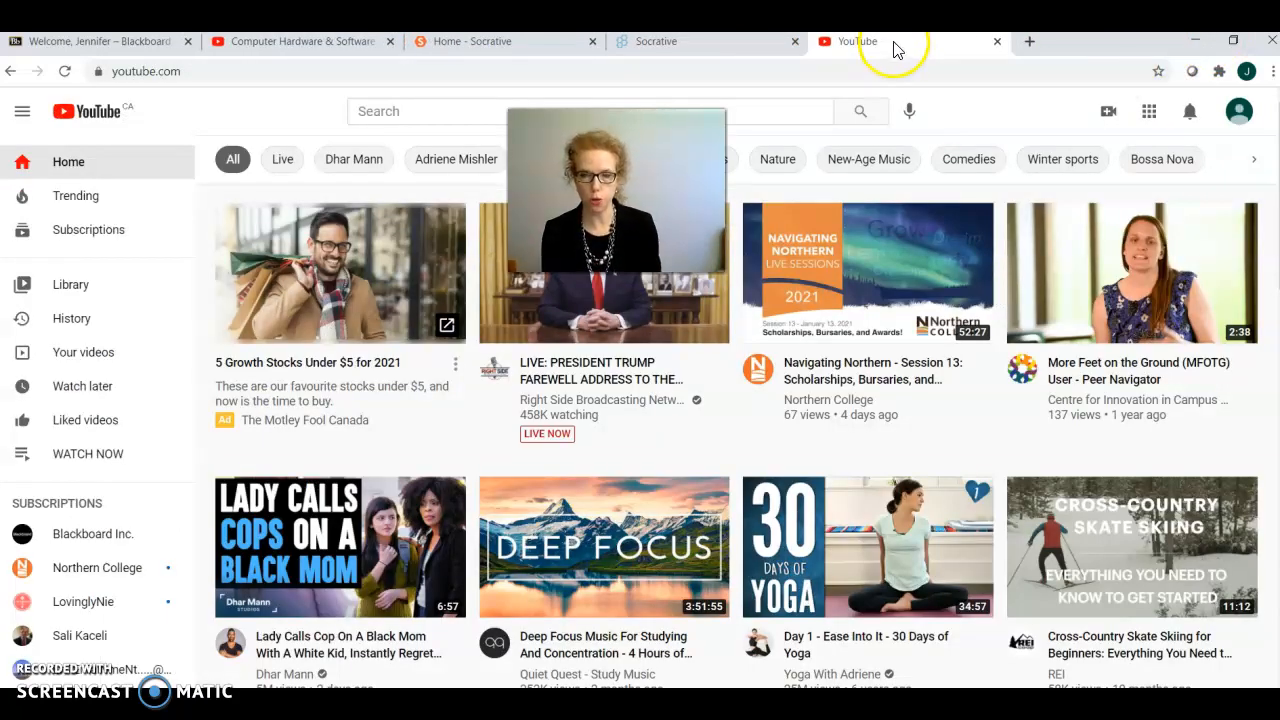
# Step: Sign out of YouTube and sign back in with the first listed Google account by entering the account password
pyautogui.click(1238, 112)
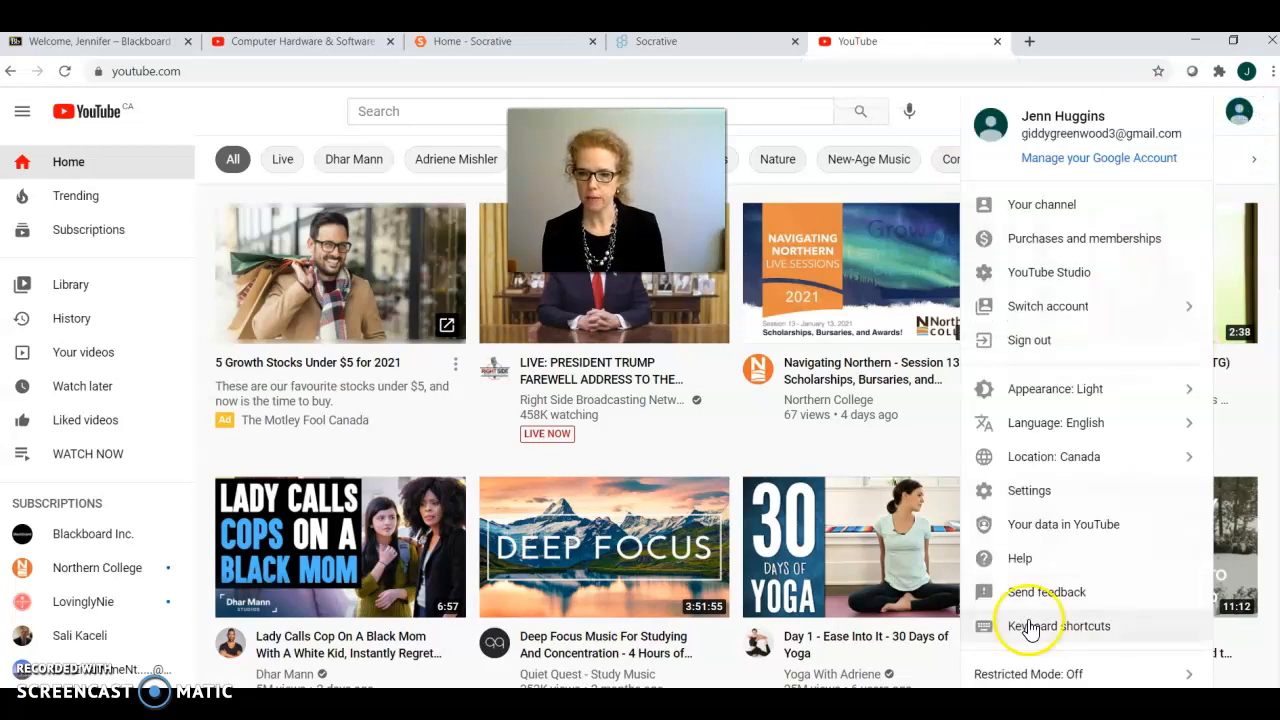
pyautogui.click(1030, 340)
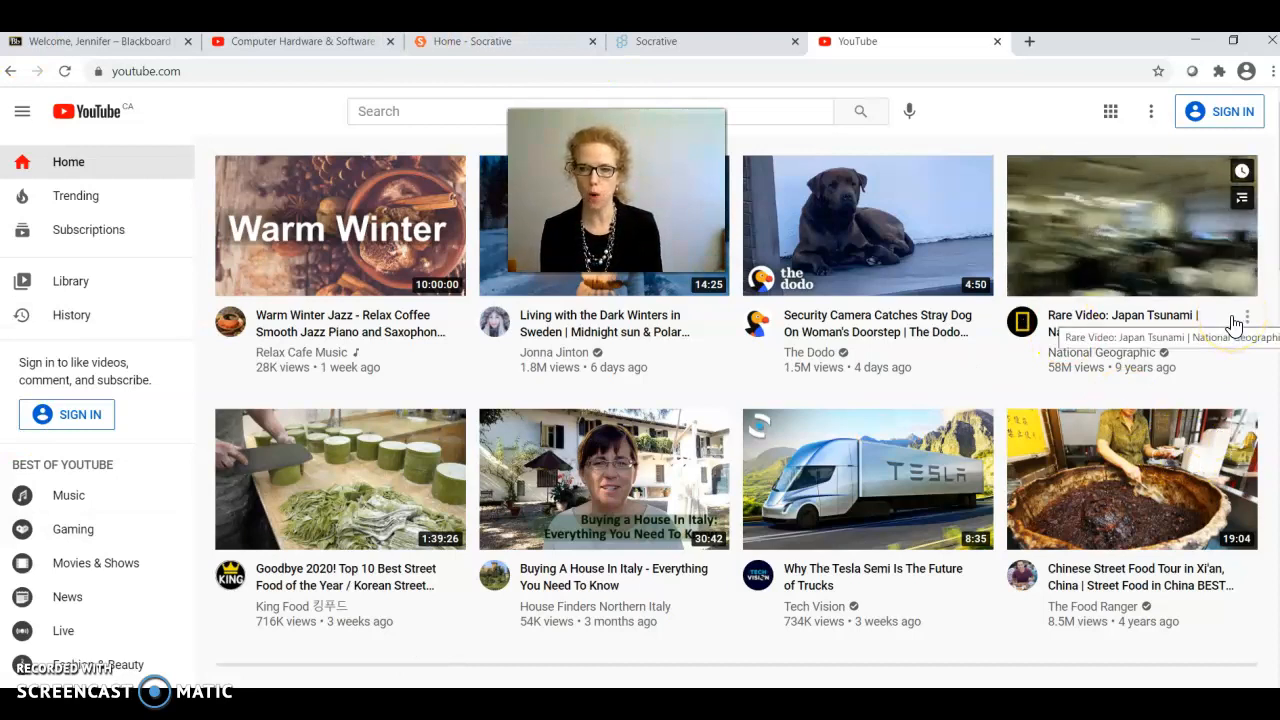
pyautogui.click(1230, 113)
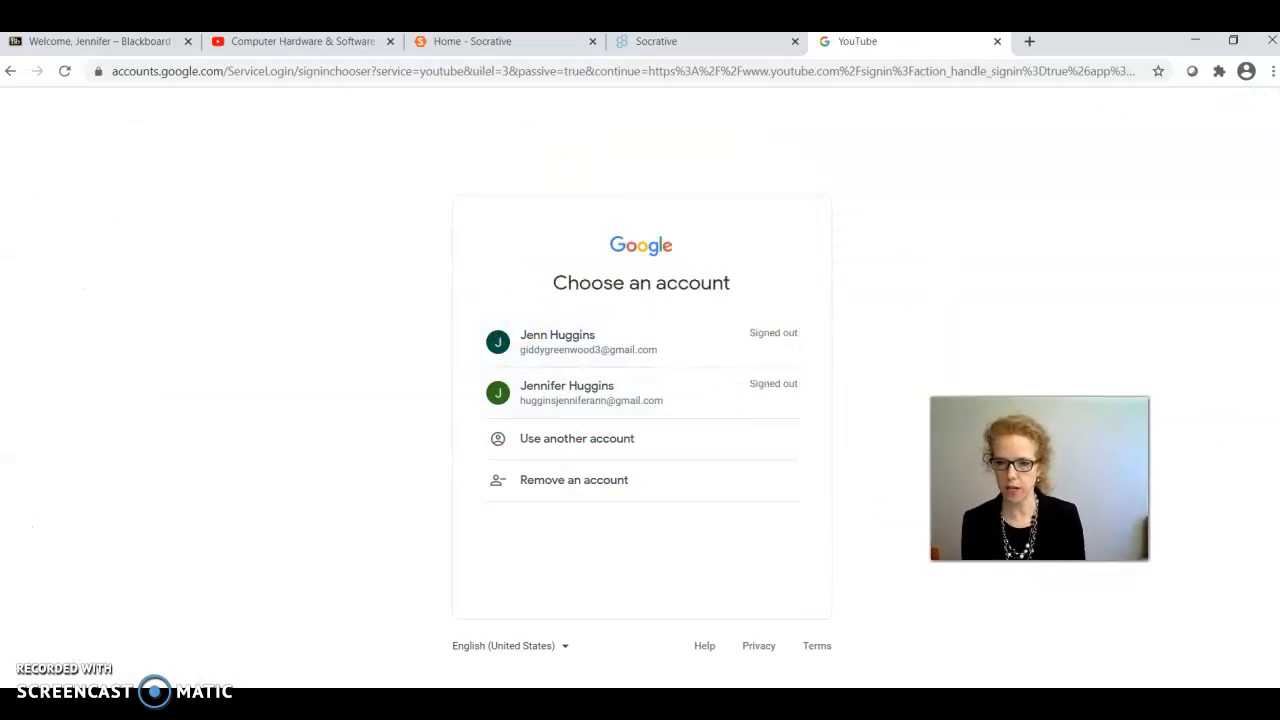
pyautogui.click(578, 352)
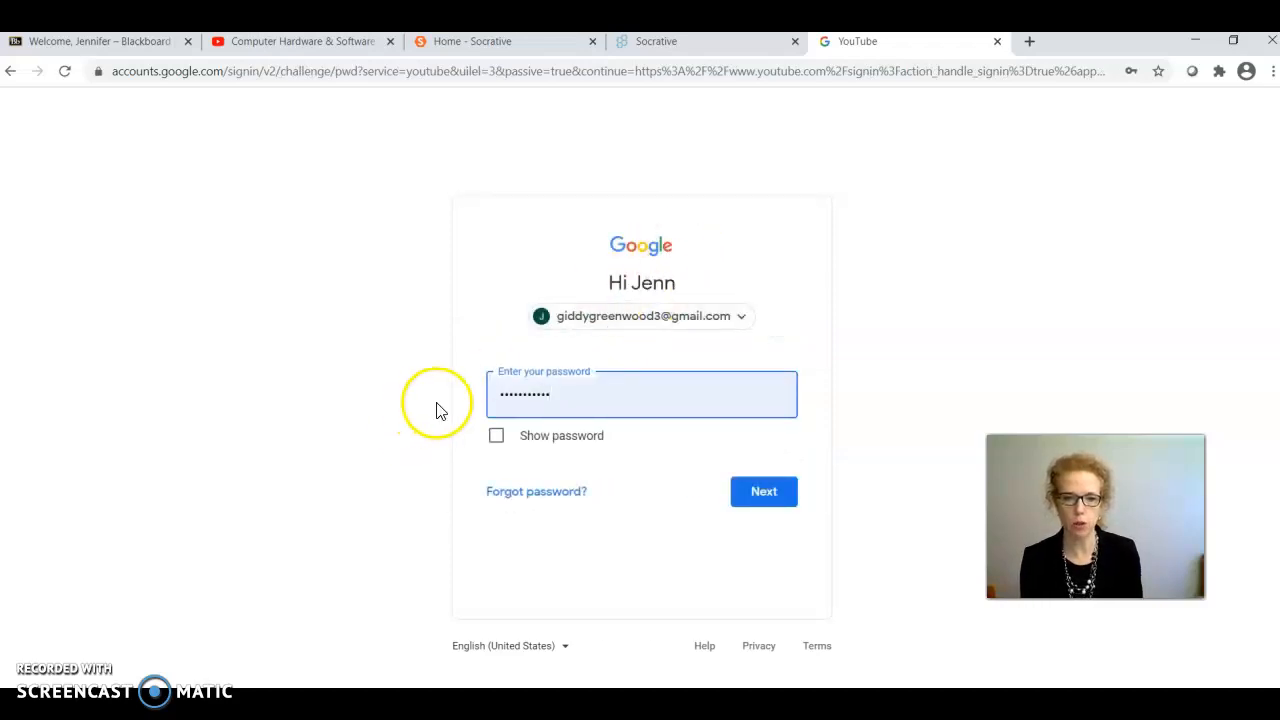
pyautogui.moveTo(577, 393); pyautogui.dragTo(467, 400)
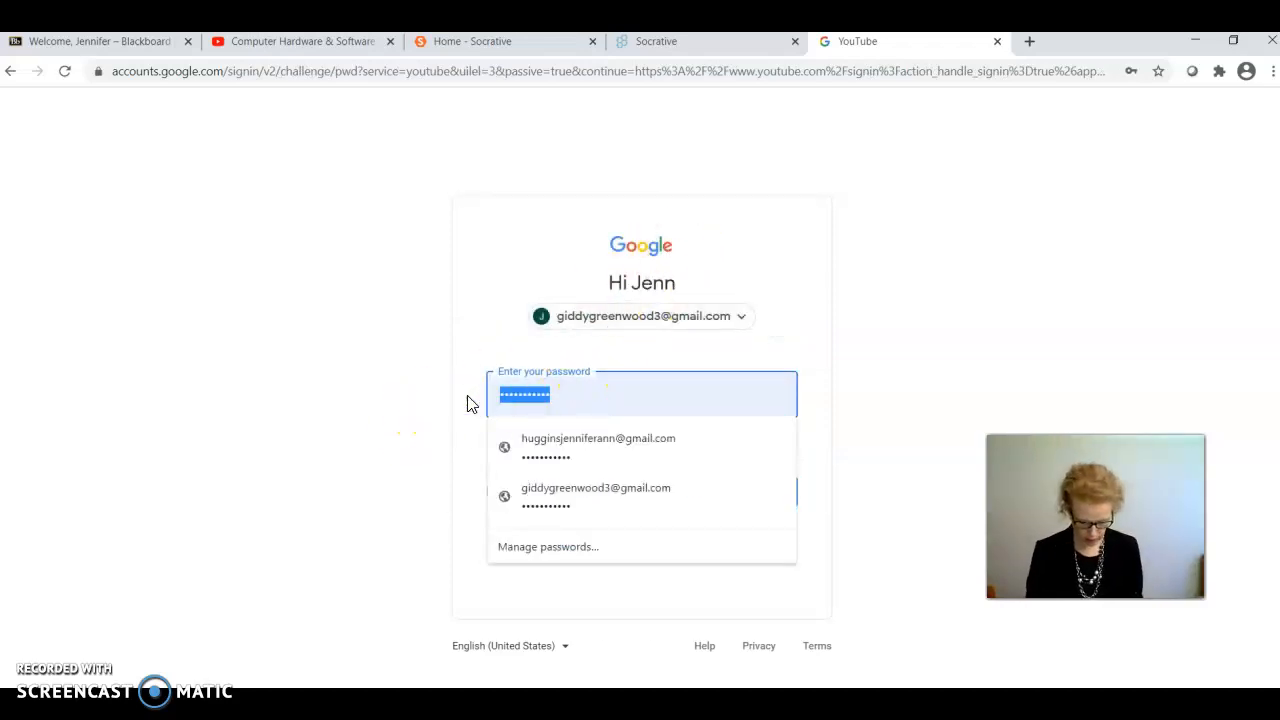
pyautogui.write('•••')
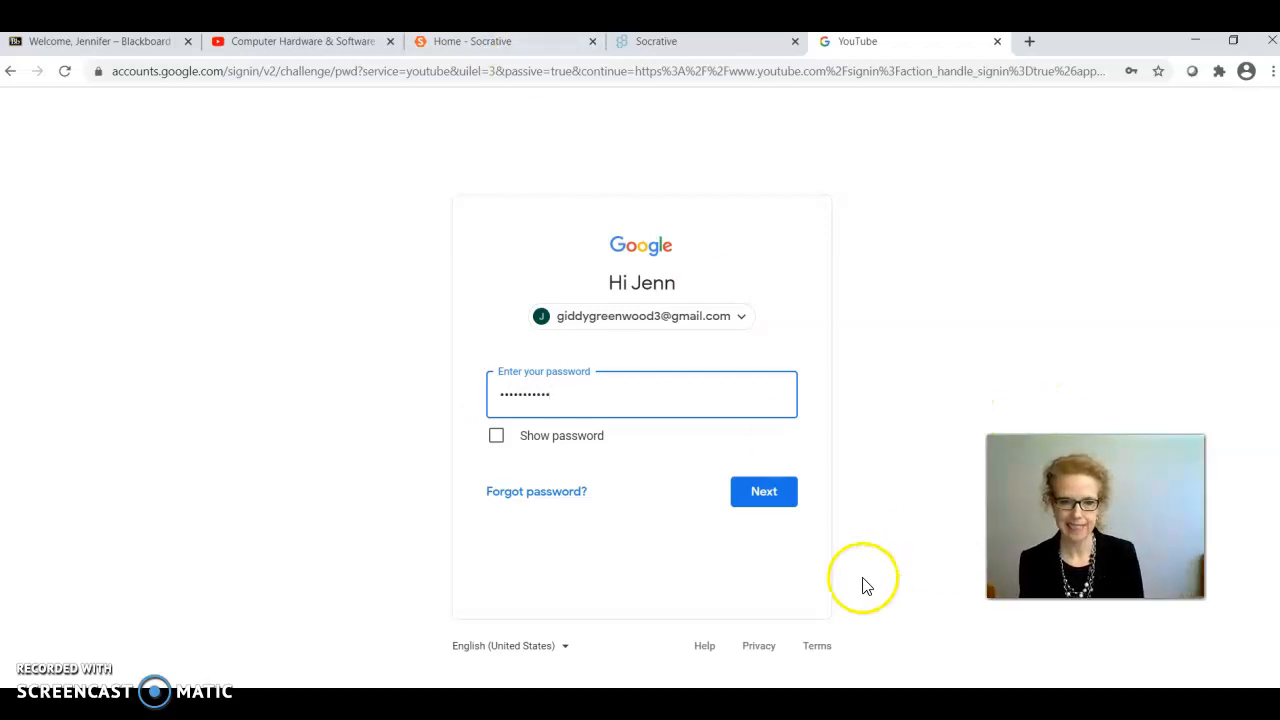
pyautogui.click(770, 500)
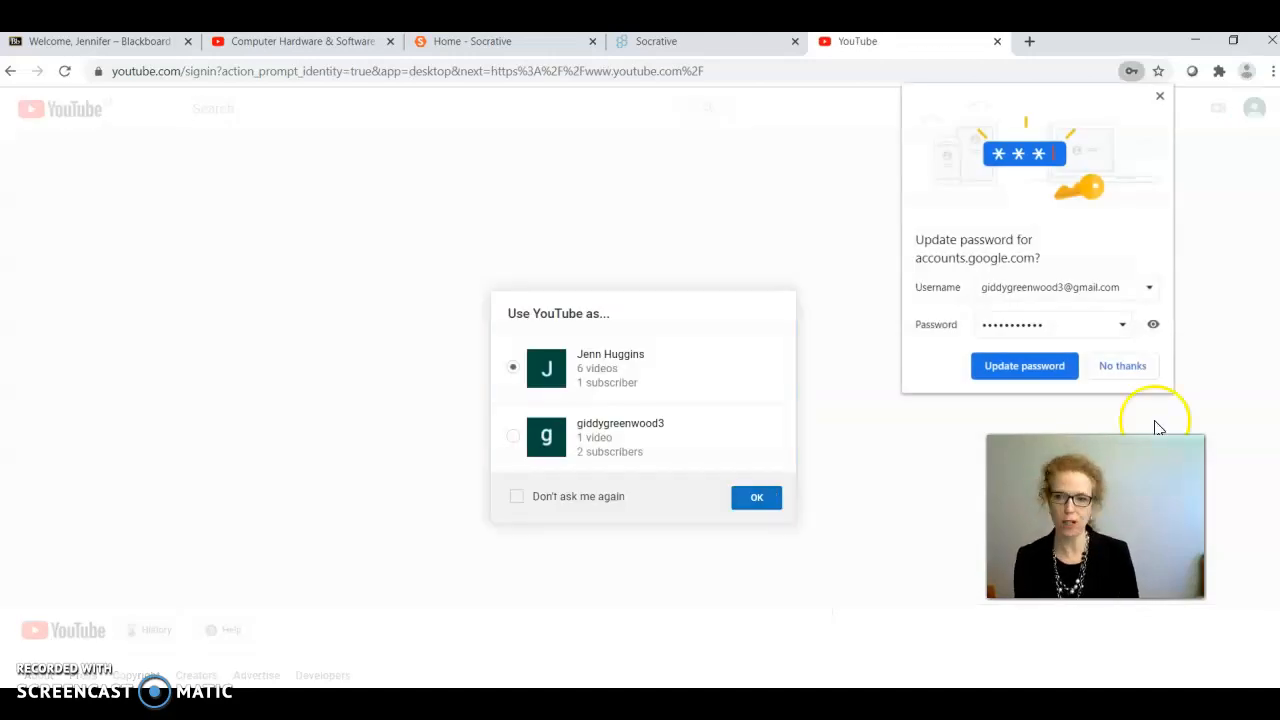
# Step: Decline updating the saved password and continue to YouTube with the preselected channel
pyautogui.click(1098, 365)
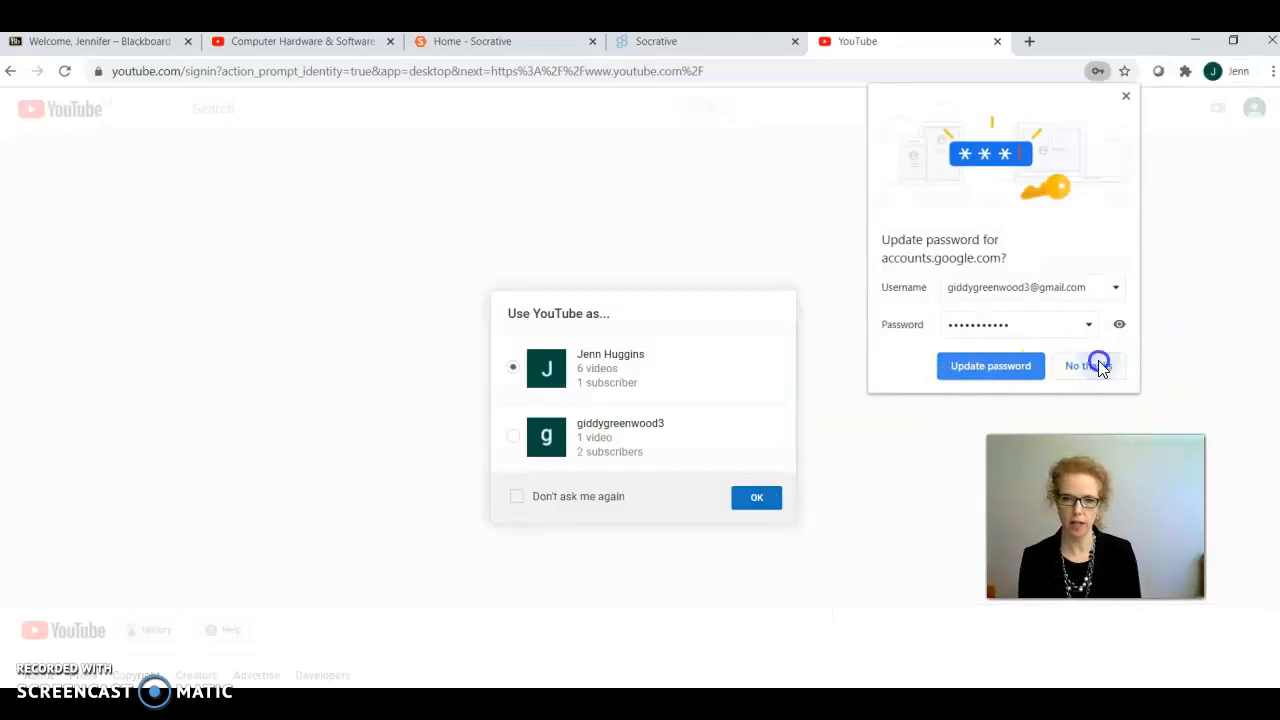
pyautogui.click(757, 499)
pyautogui.click(775, 512)
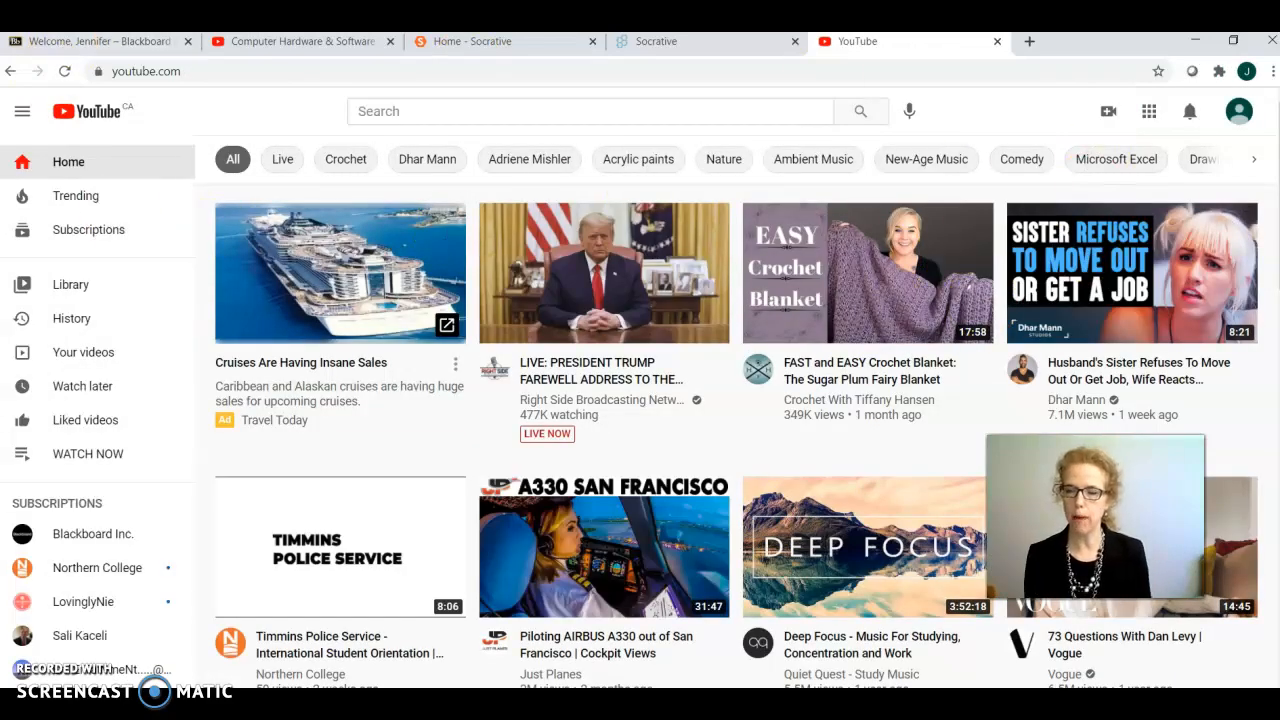
# Step: Start a video upload and choose the IntrotonewstaffJune2014 video file from the Videos folder
pyautogui.click(1108, 116)
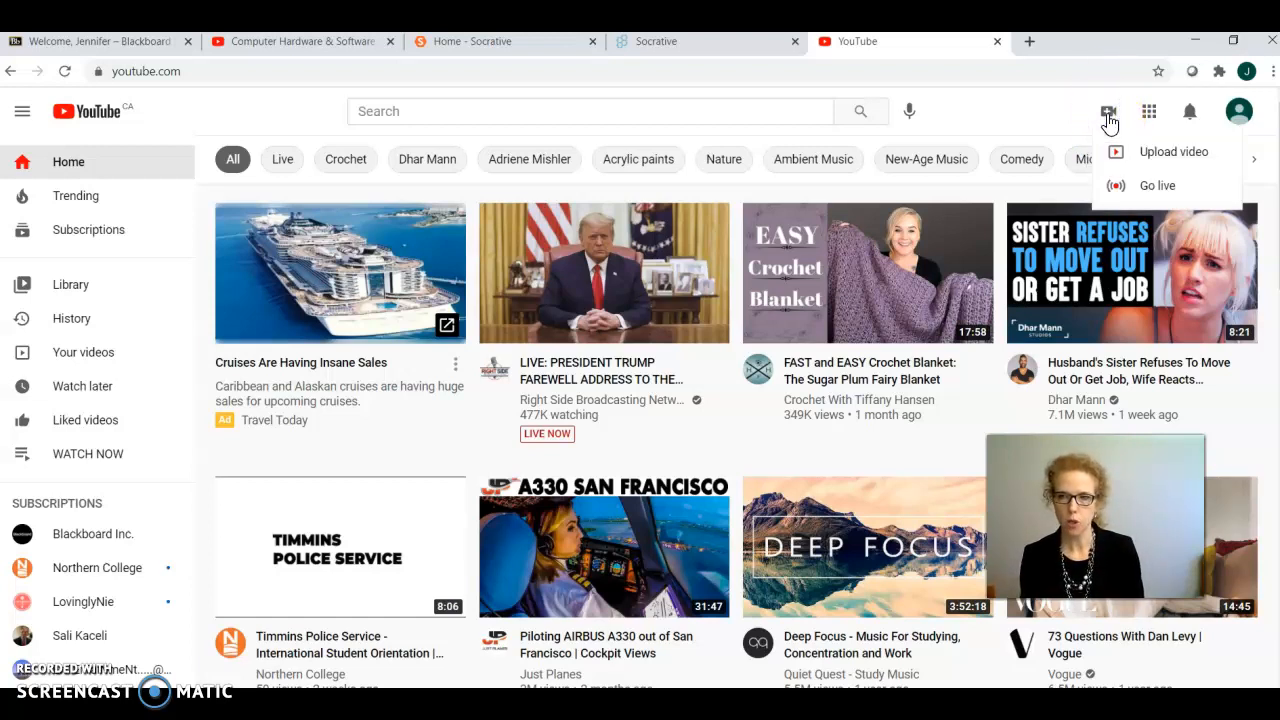
pyautogui.click(1192, 152)
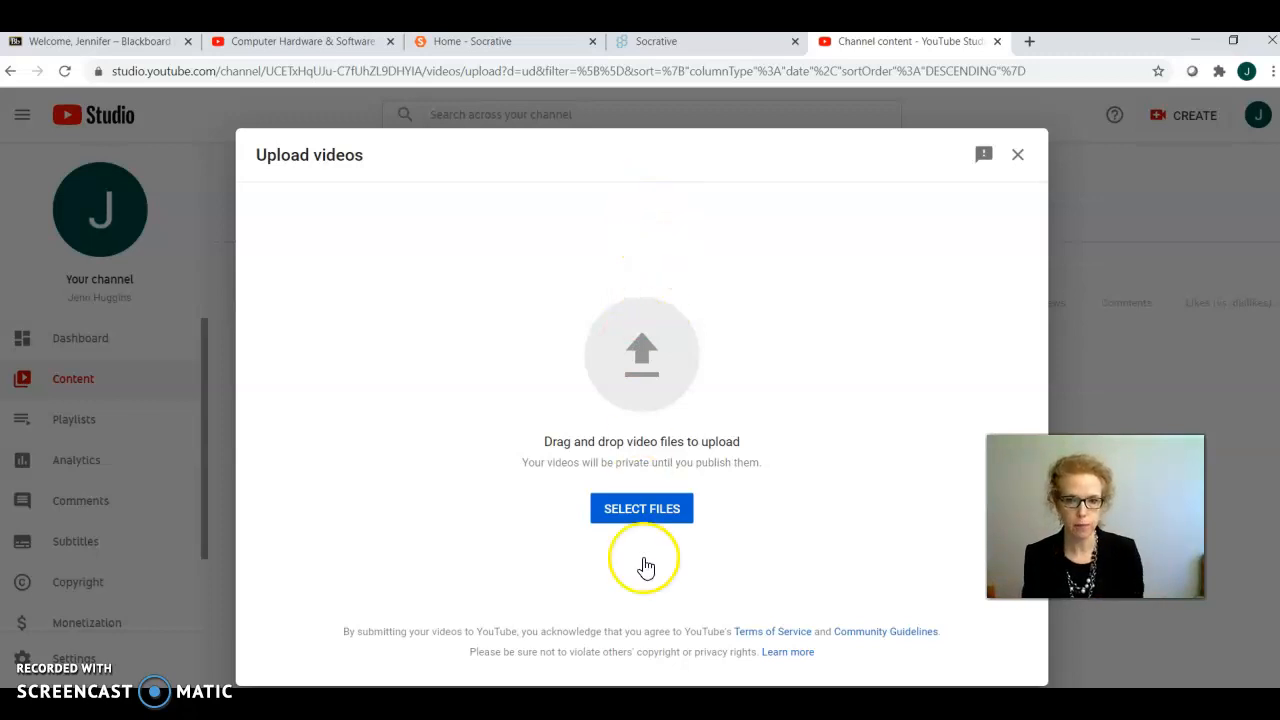
pyautogui.click(650, 522)
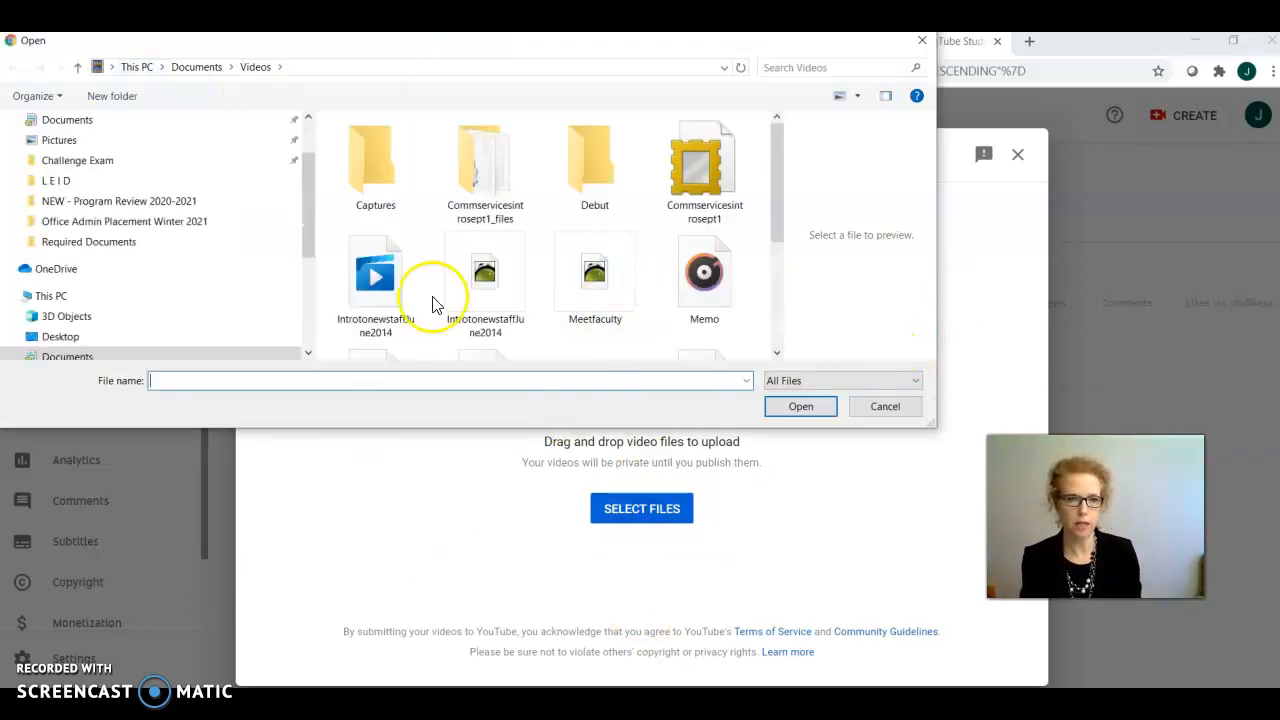
pyautogui.click(372, 280)
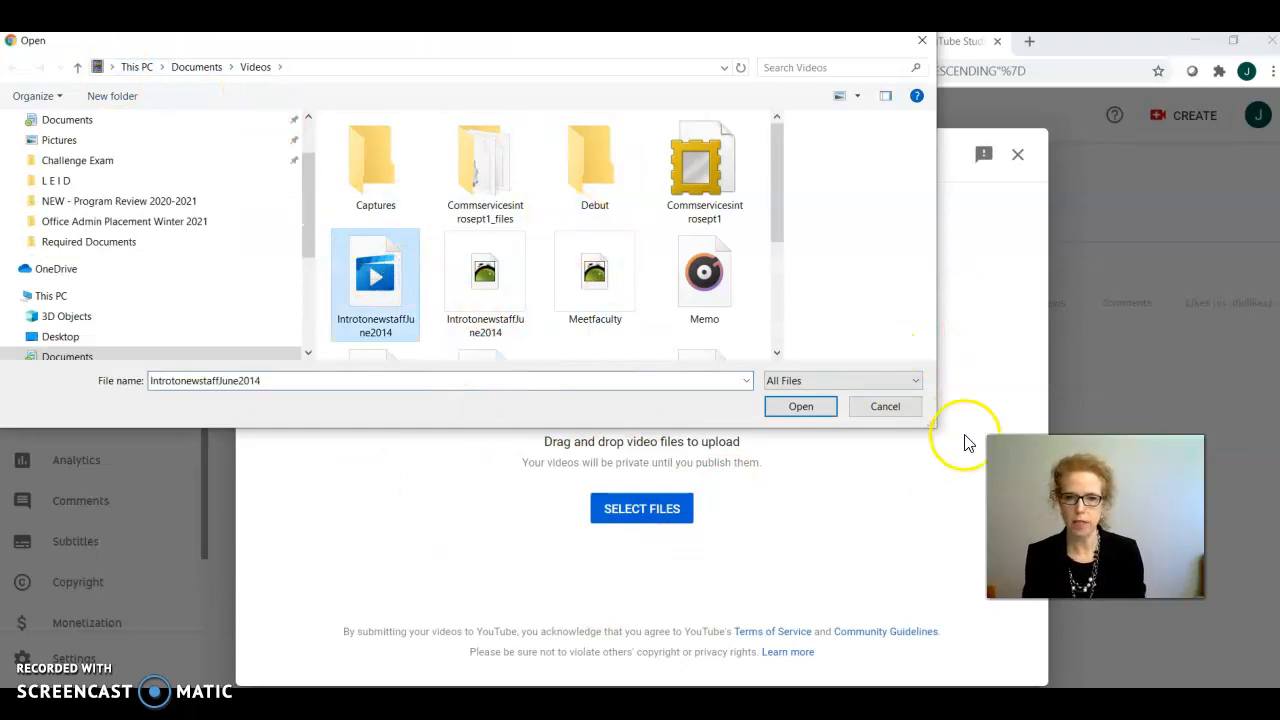
pyautogui.click(801, 406)
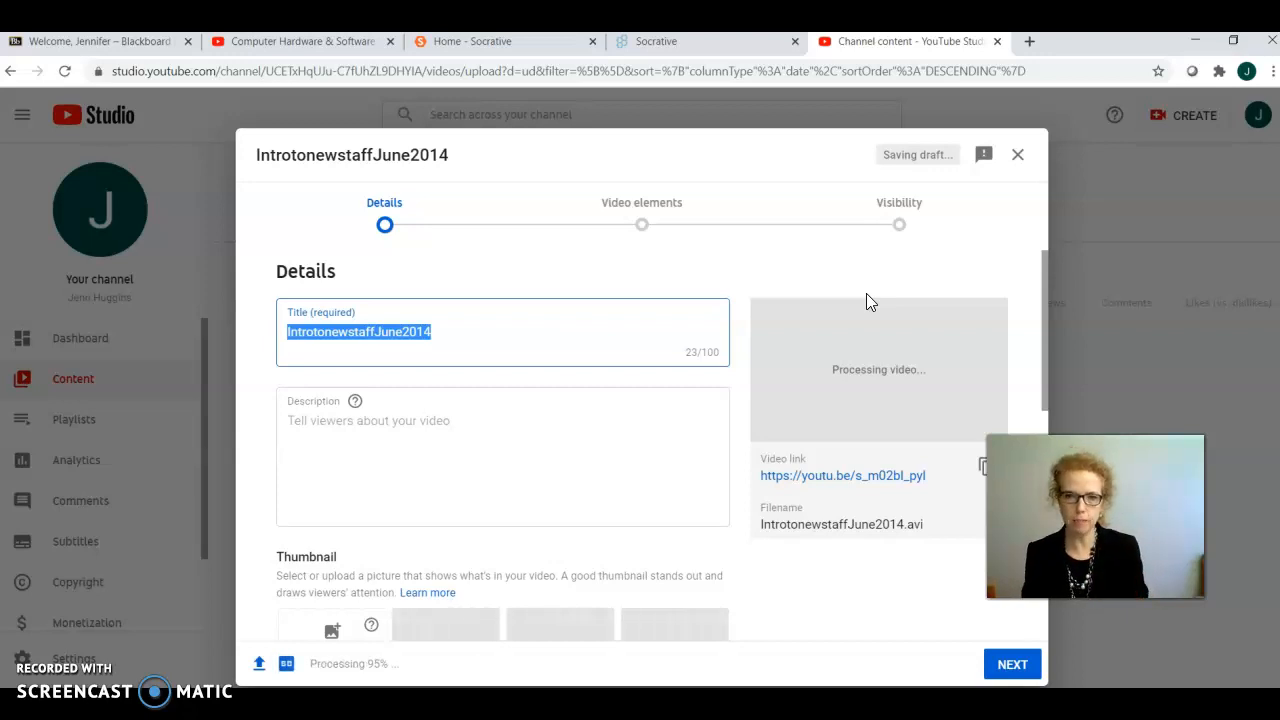
# Step: Replace the video title with "HR Assignment for Professor" followed by the professor's surname
pyautogui.click(878, 288)
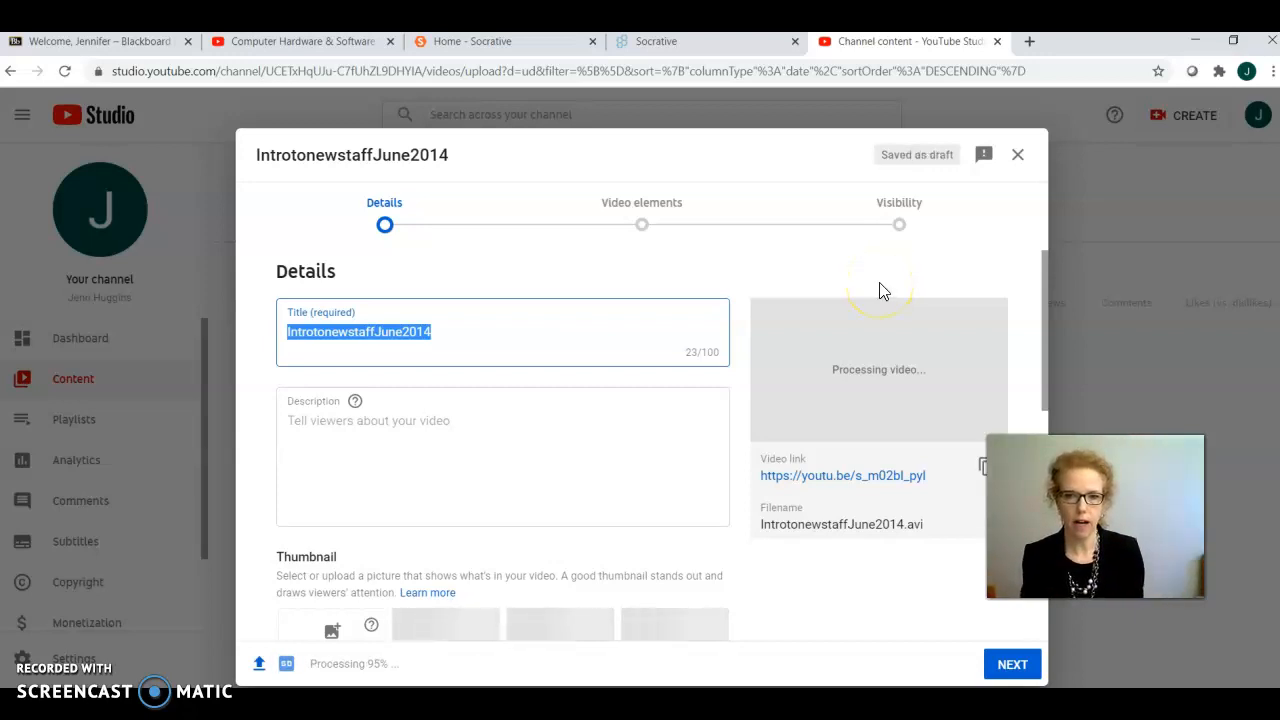
pyautogui.click(886, 282)
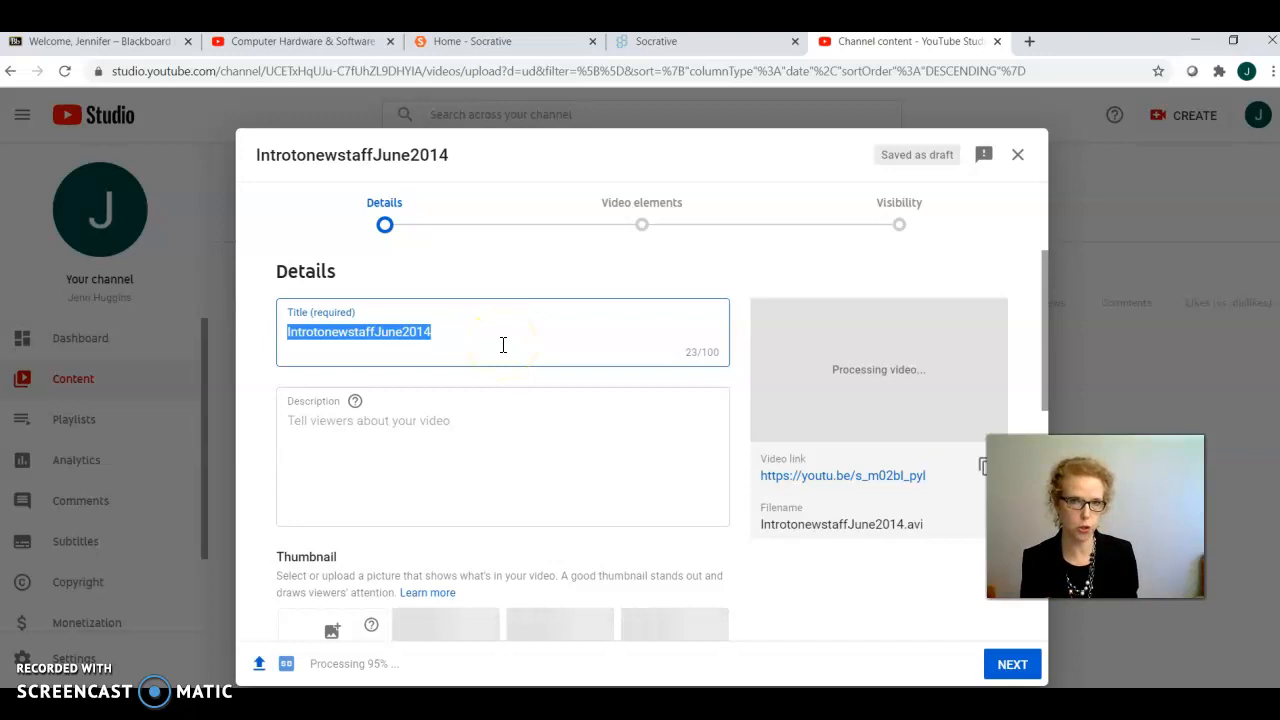
pyautogui.write('HR')
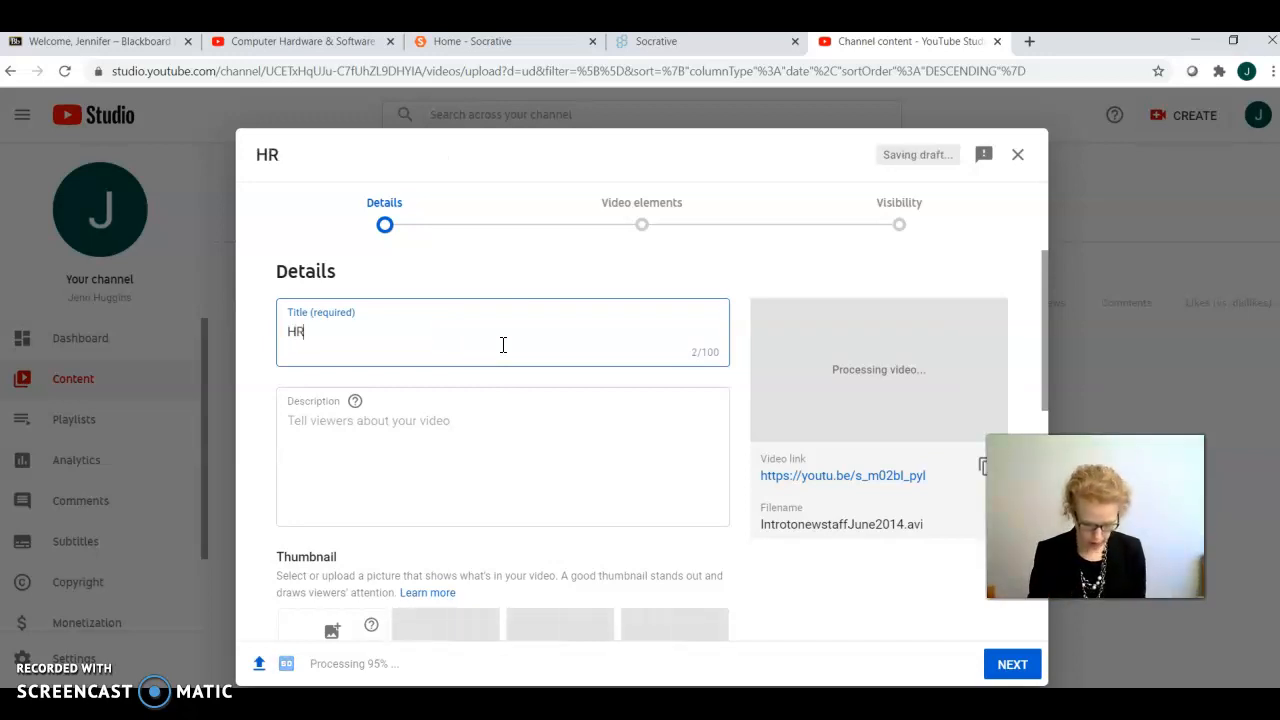
pyautogui.write(' Assignment')
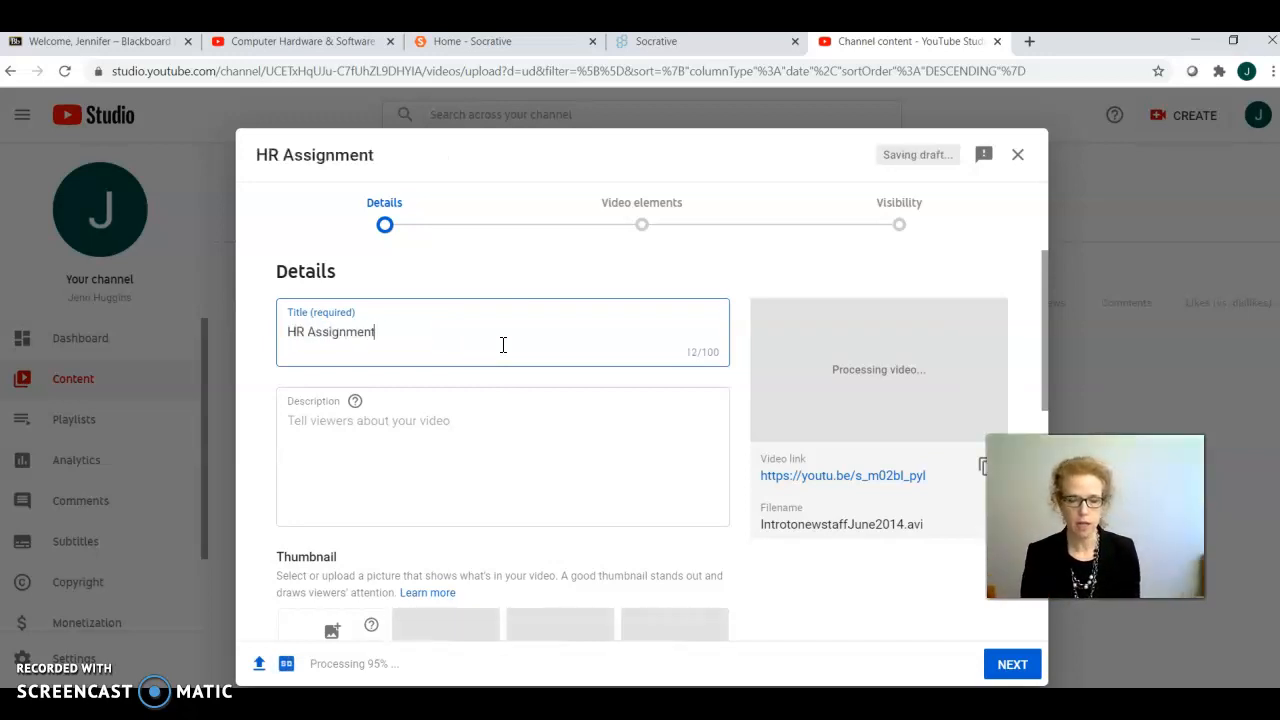
pyautogui.write(' for Professor Huggins')
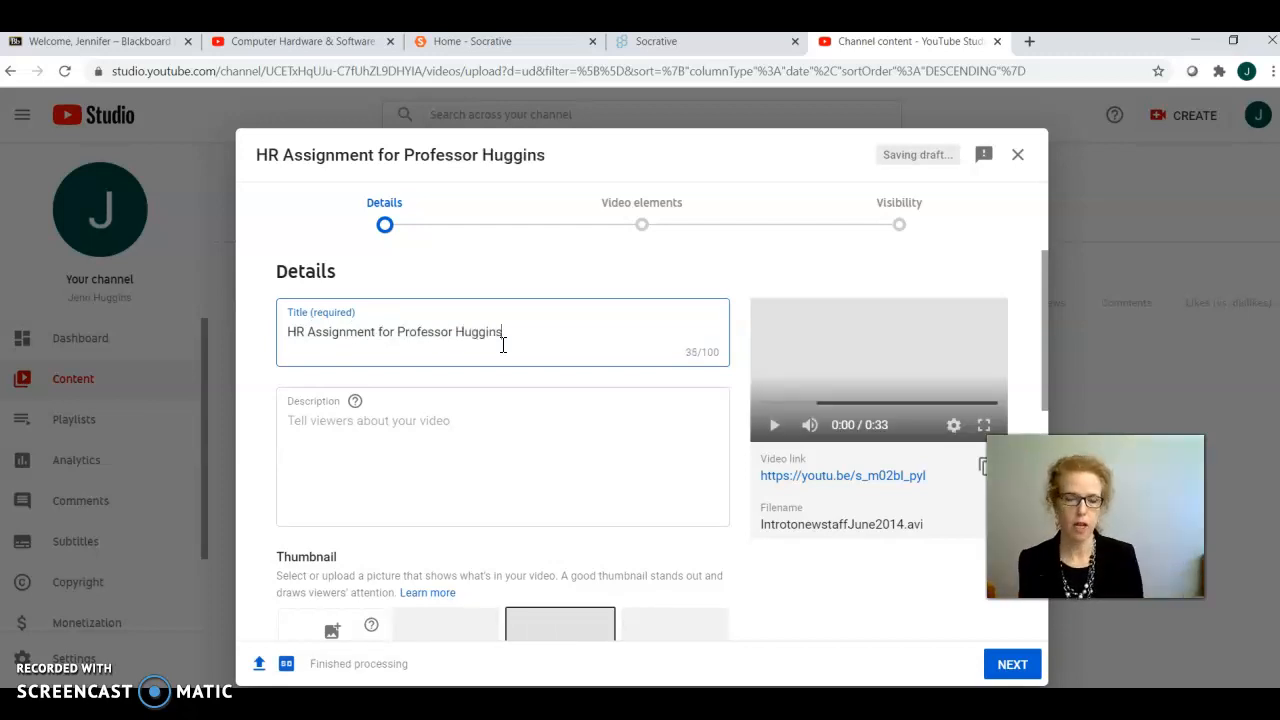
# Step: Leave the description empty and select the middle "Getting Started" thumbnail for the video
pyautogui.click(491, 455)
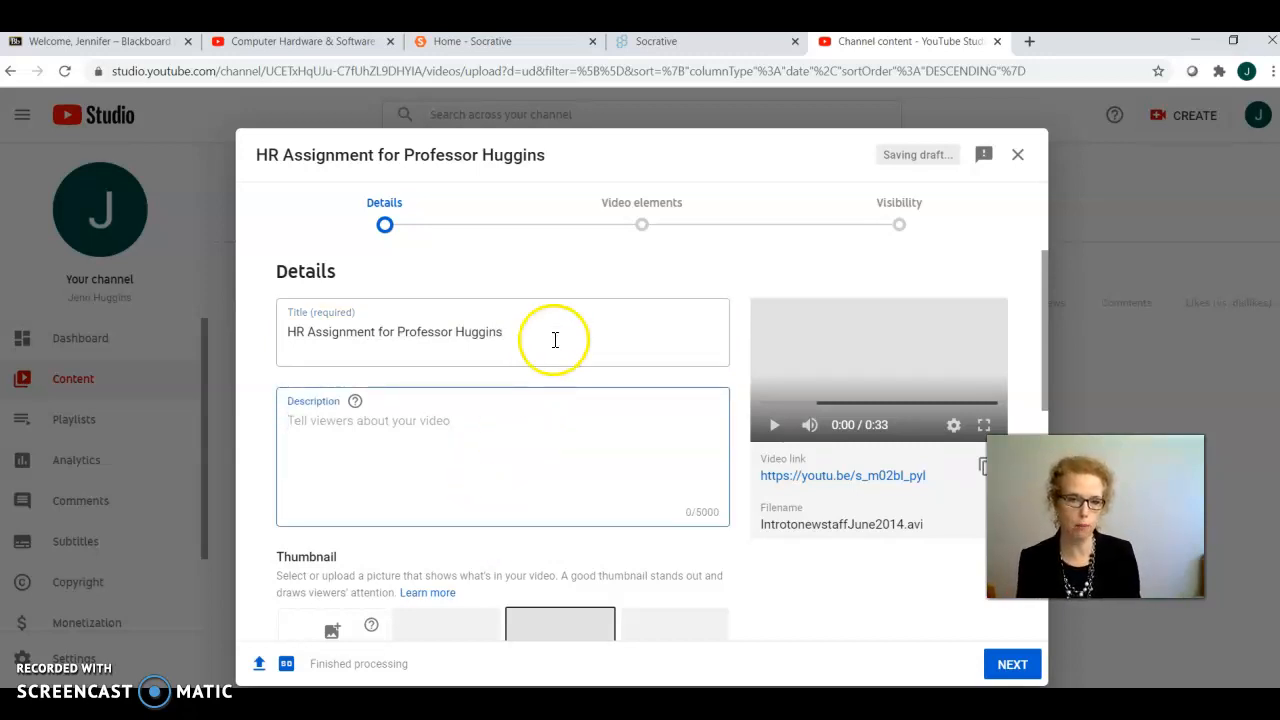
pyautogui.scroll(-1, 600, 330)
pyautogui.scroll(-1, 604, 330)
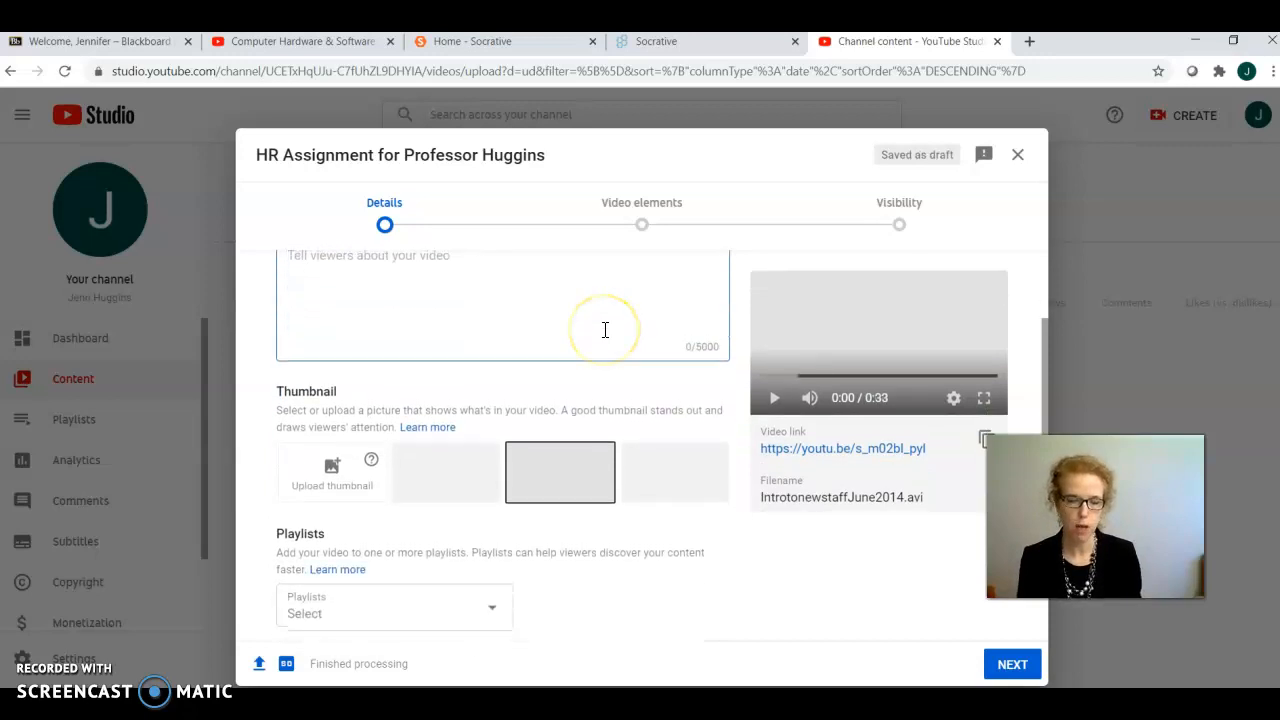
pyautogui.scroll(2, 604, 330)
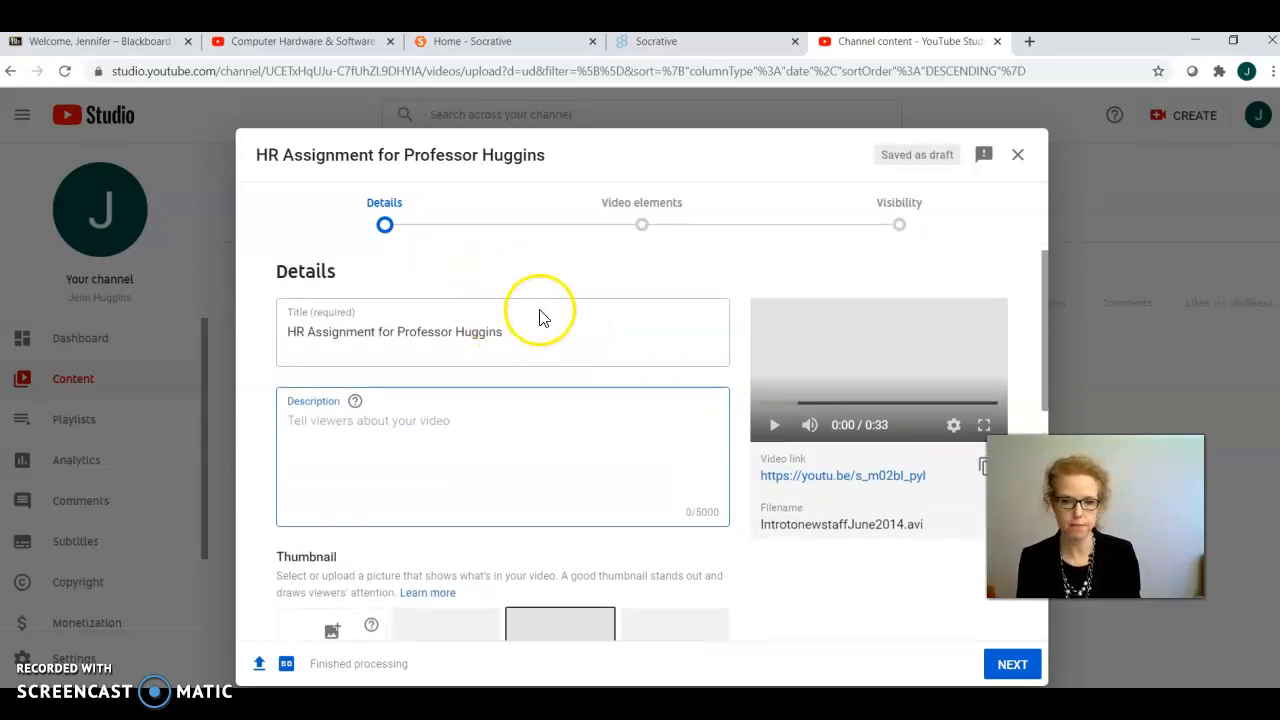
pyautogui.scroll(-2, 540, 318)
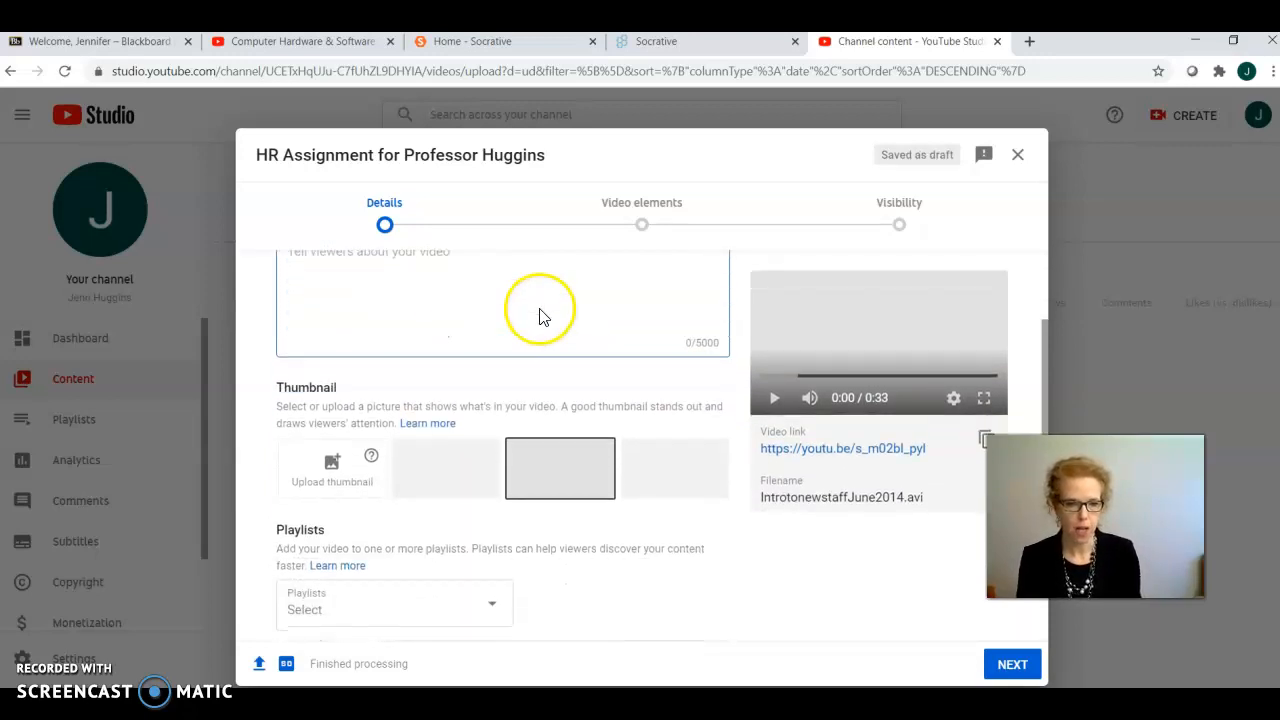
pyautogui.click(366, 385)
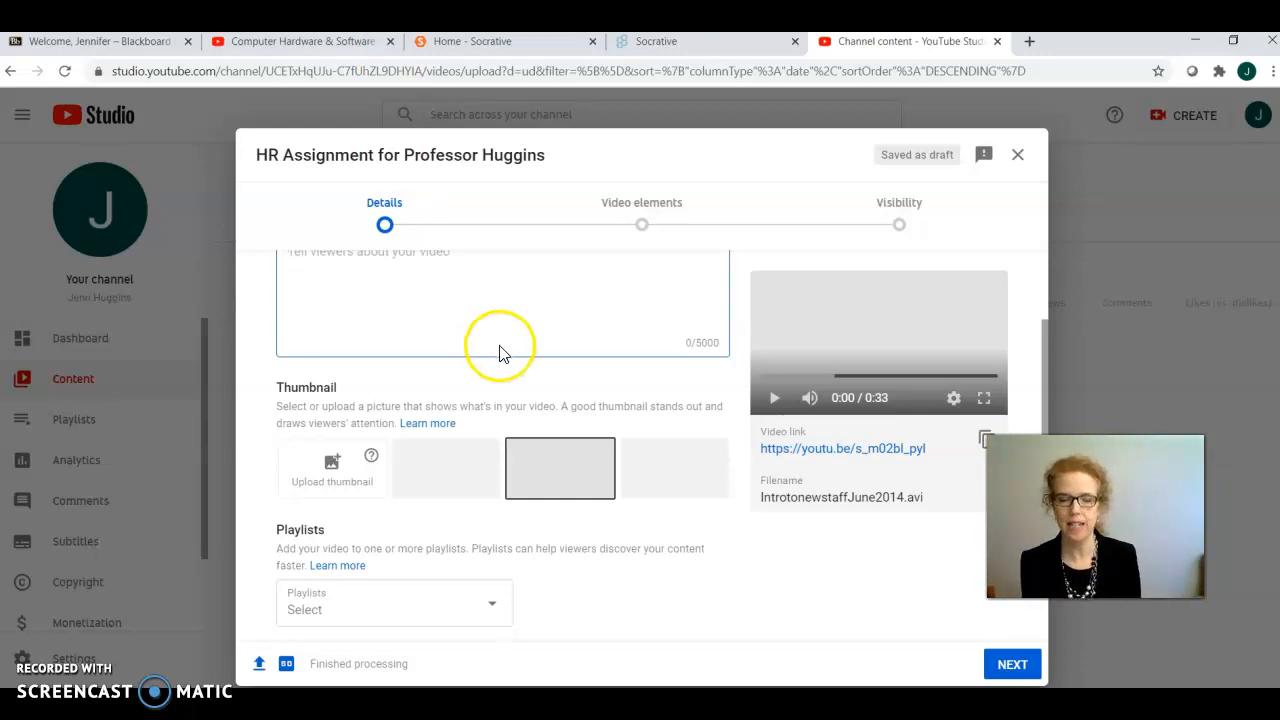
pyautogui.scroll(-1, 481, 315)
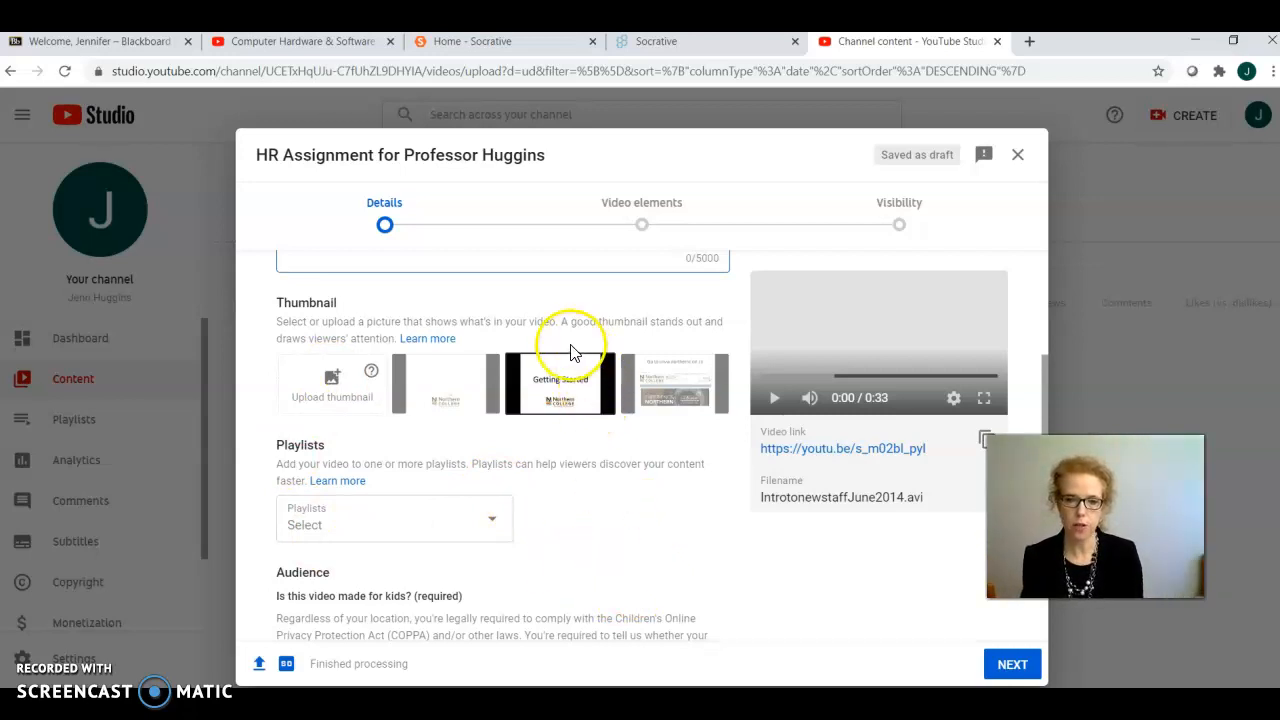
pyautogui.click(578, 397)
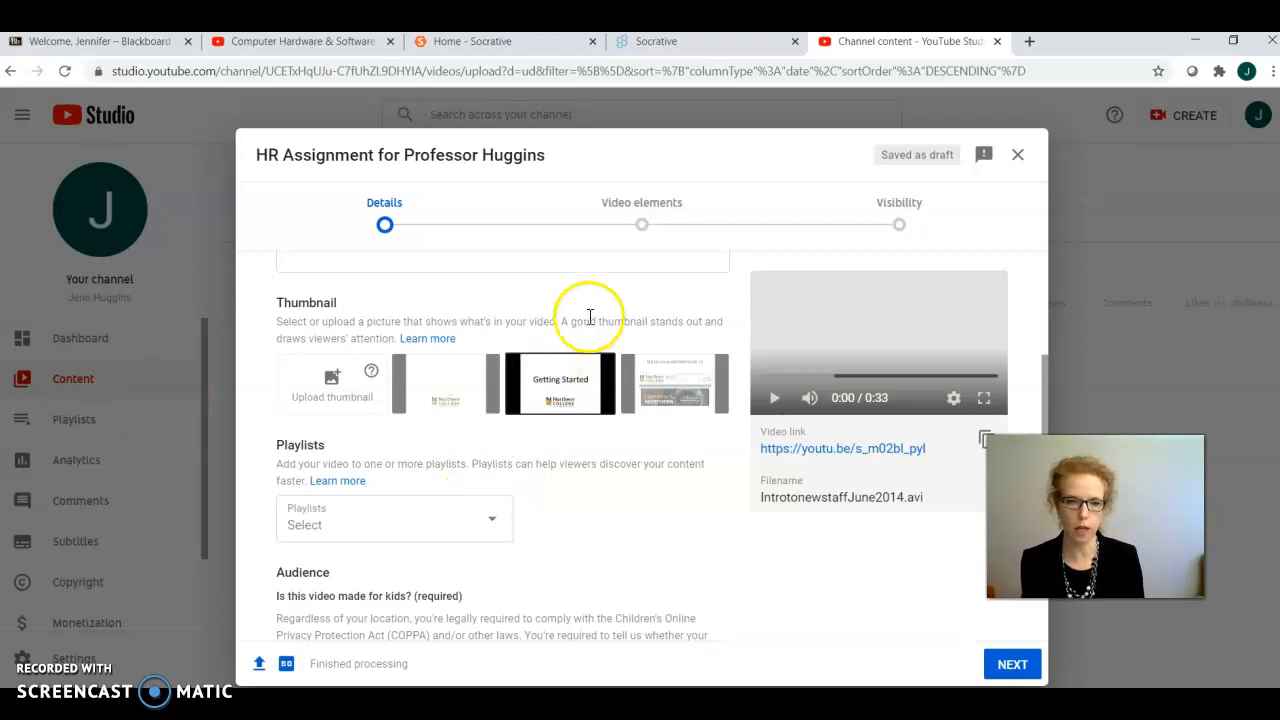
# Step: Mark the video as made for kids and copy its video link
pyautogui.scroll(-3, 580, 457)
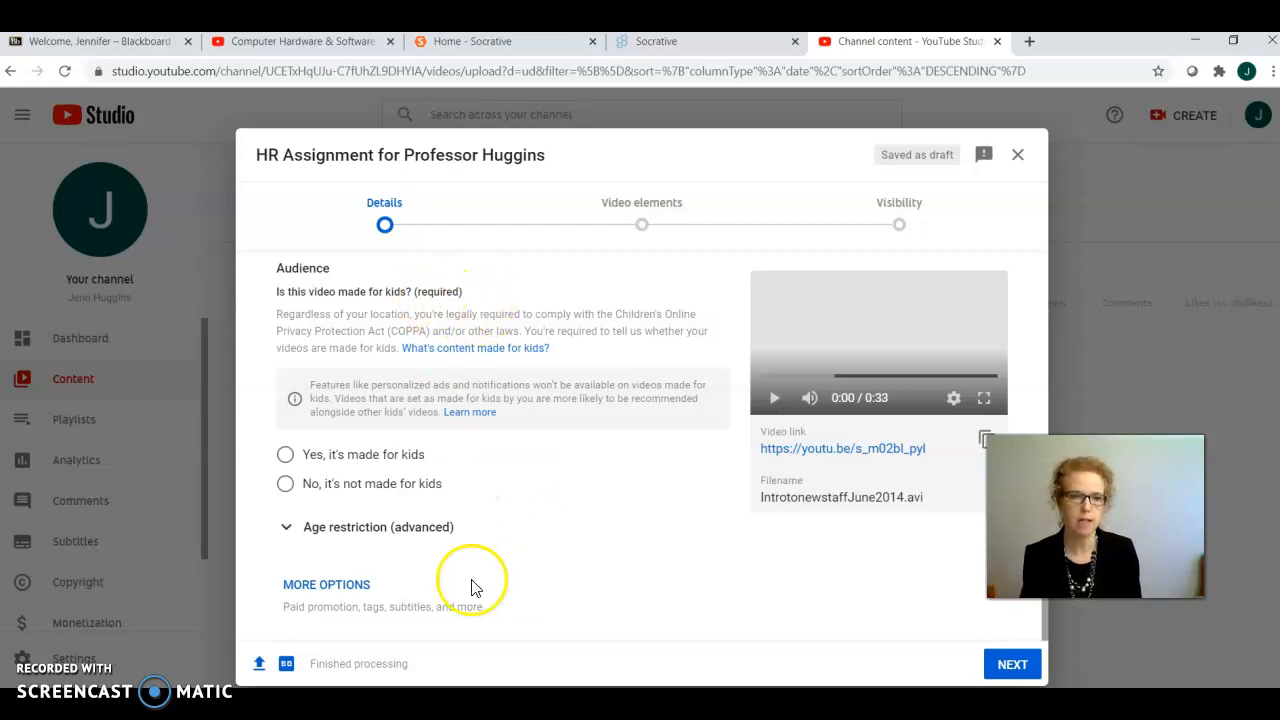
pyautogui.click(287, 456)
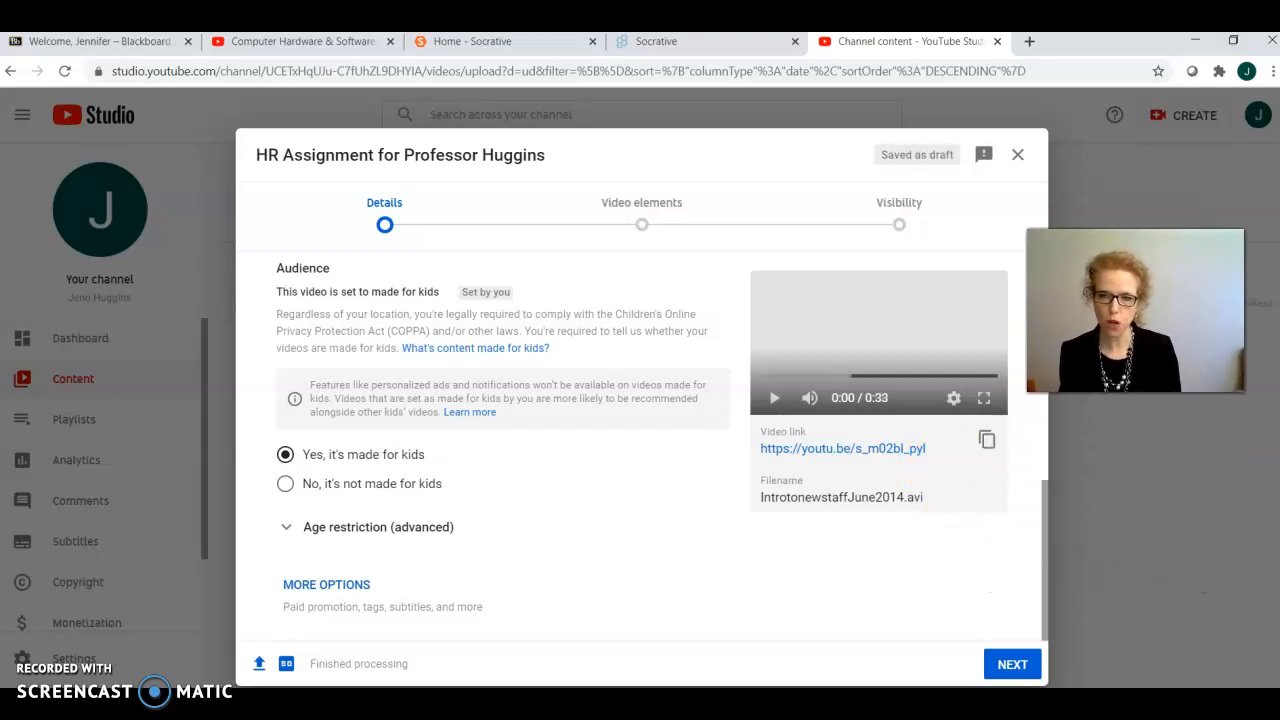
pyautogui.rightClick(890, 452)
pyautogui.click(952, 556)
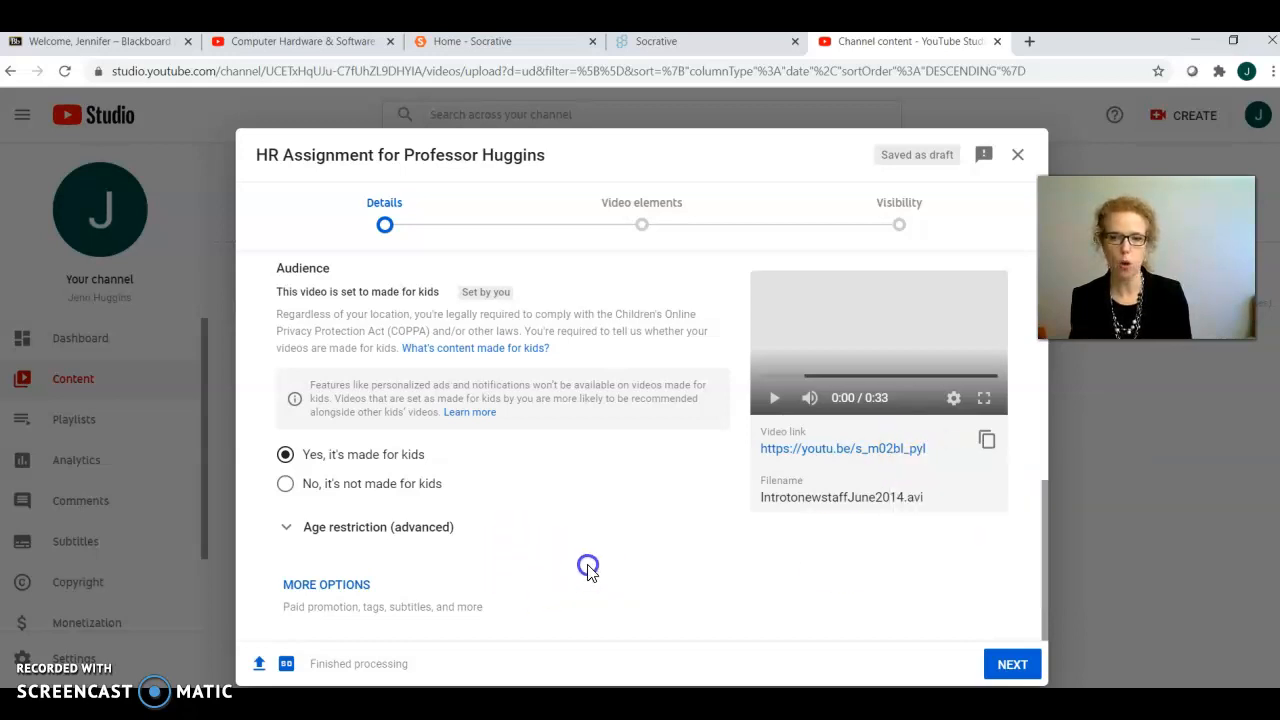
pyautogui.click(986, 445)
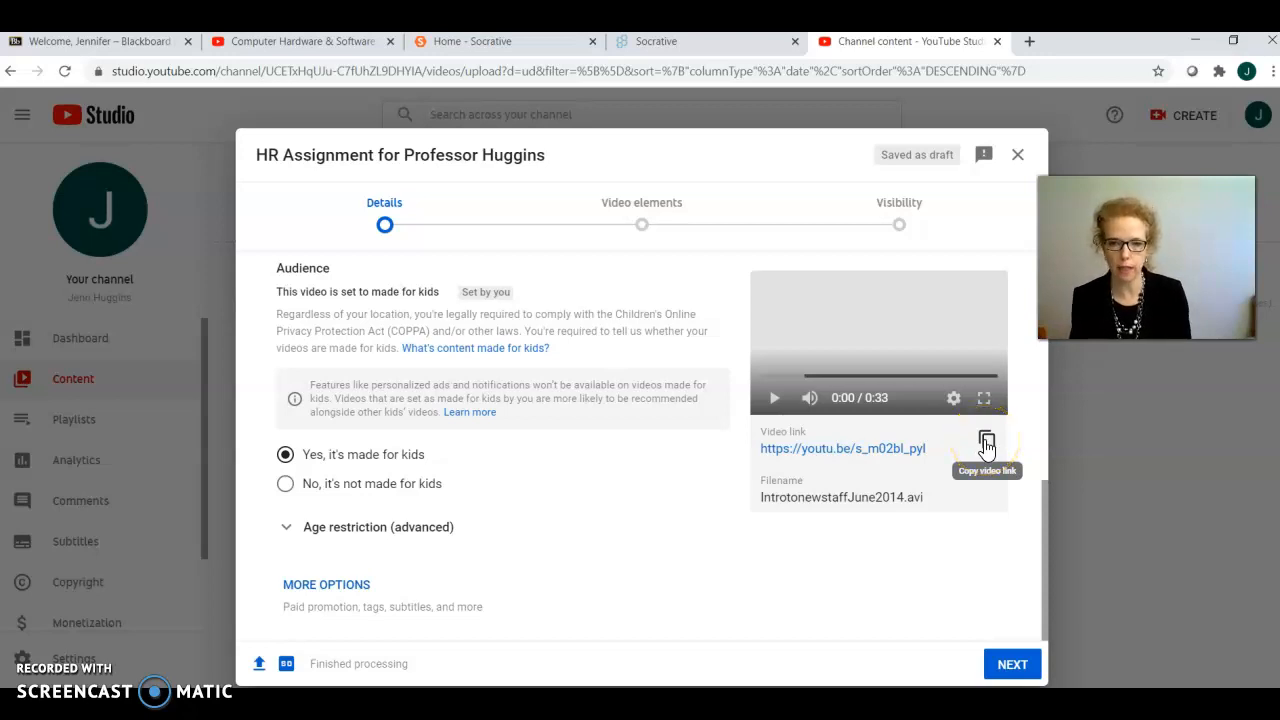
# Step: Skip the video elements, set the video's visibility to Unlisted, and save it
pyautogui.click(1013, 663)
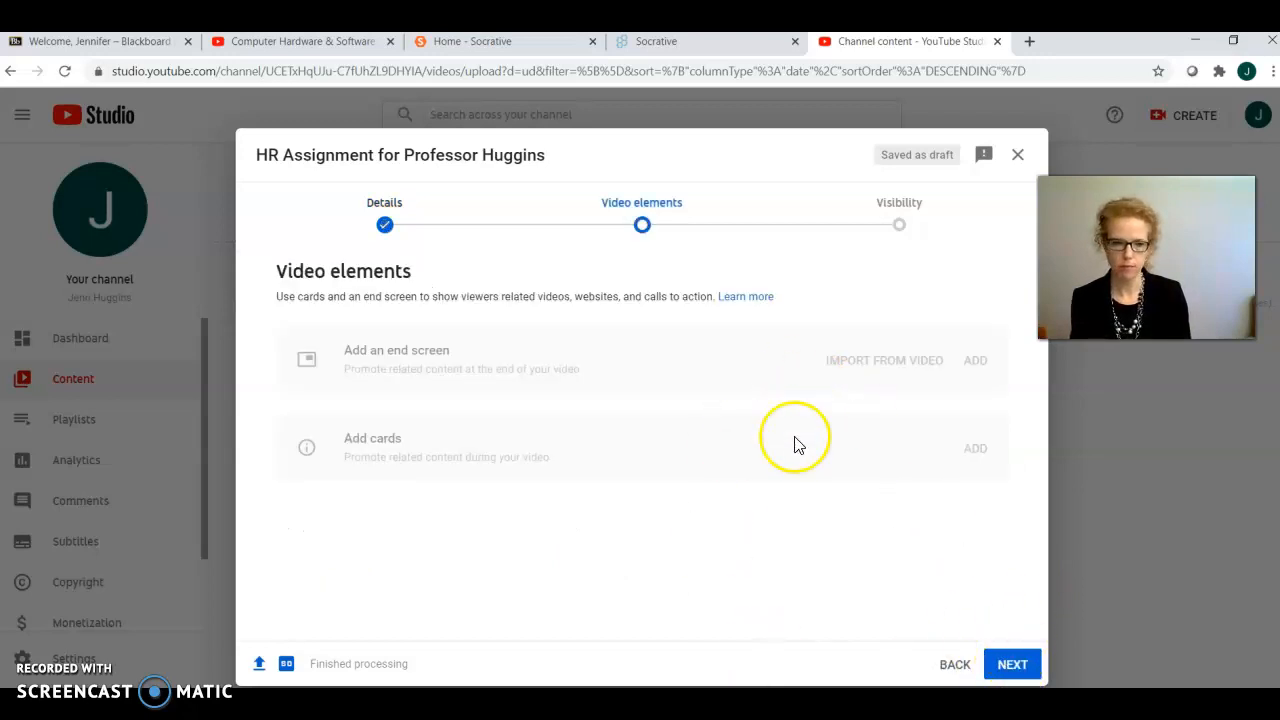
pyautogui.click(1012, 663)
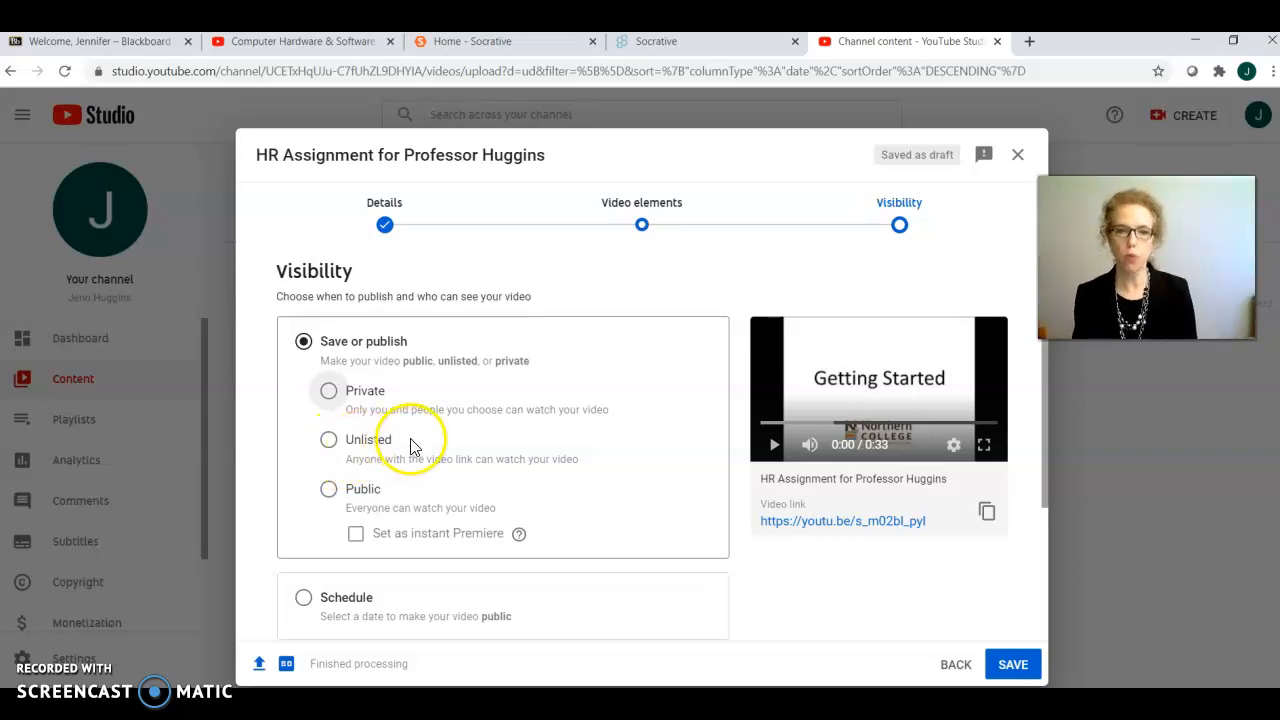
pyautogui.click(329, 441)
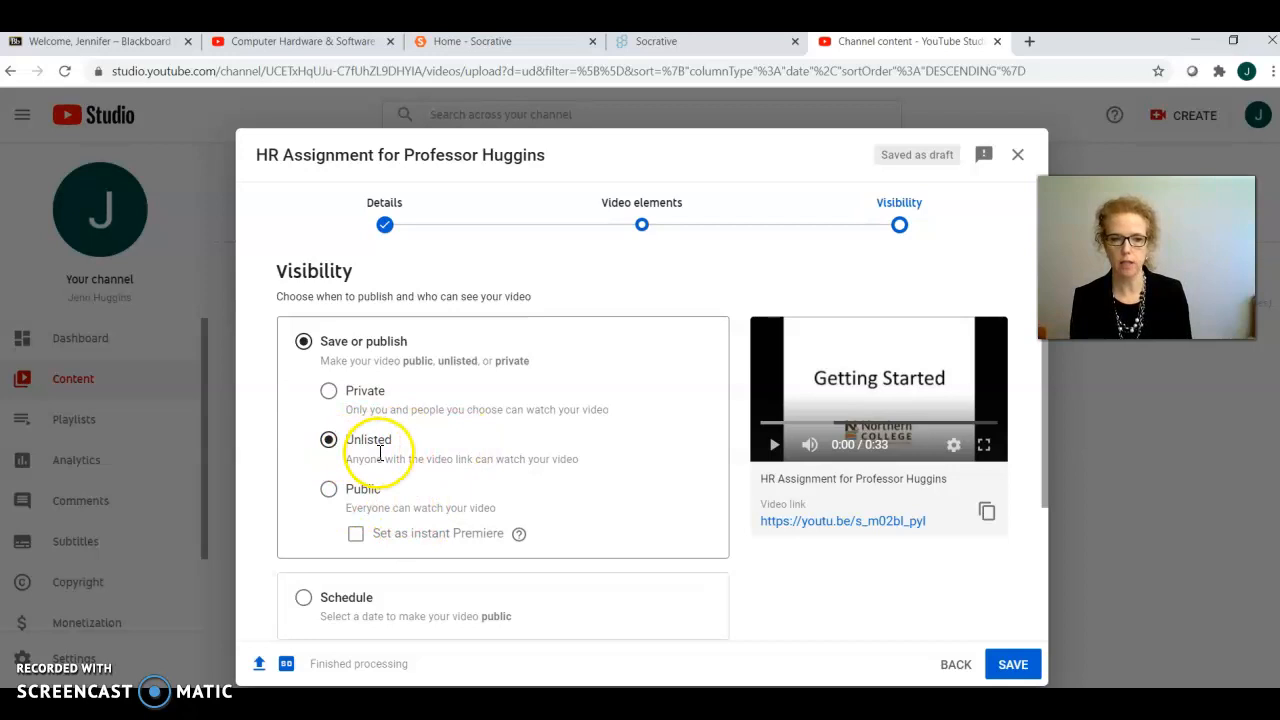
pyautogui.scroll(-2, 379, 449)
pyautogui.scroll(-1, 594, 529)
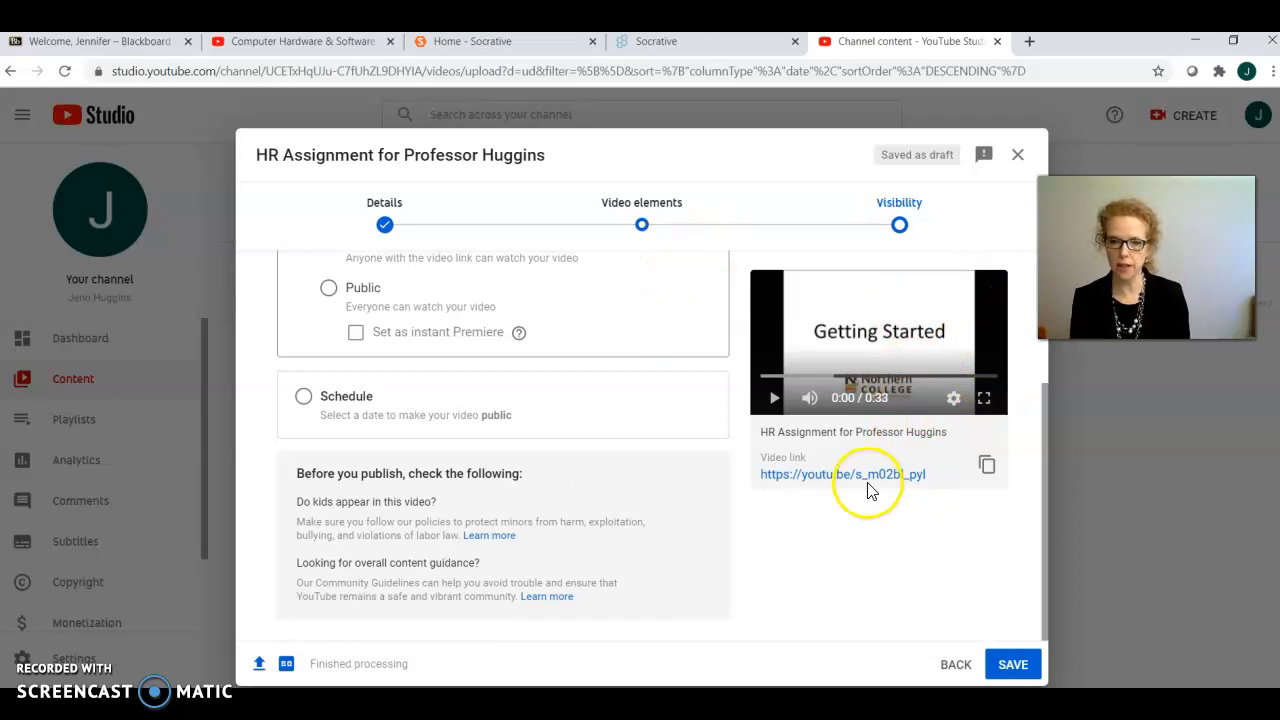
pyautogui.click(1015, 668)
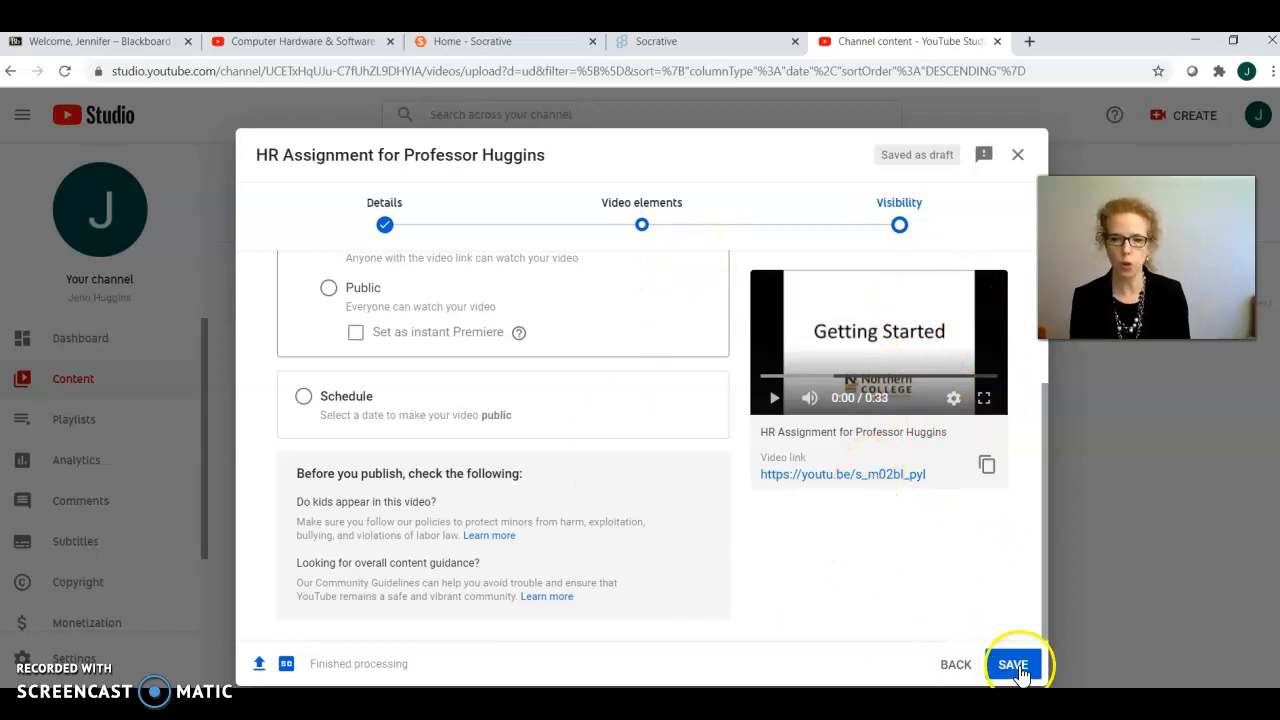